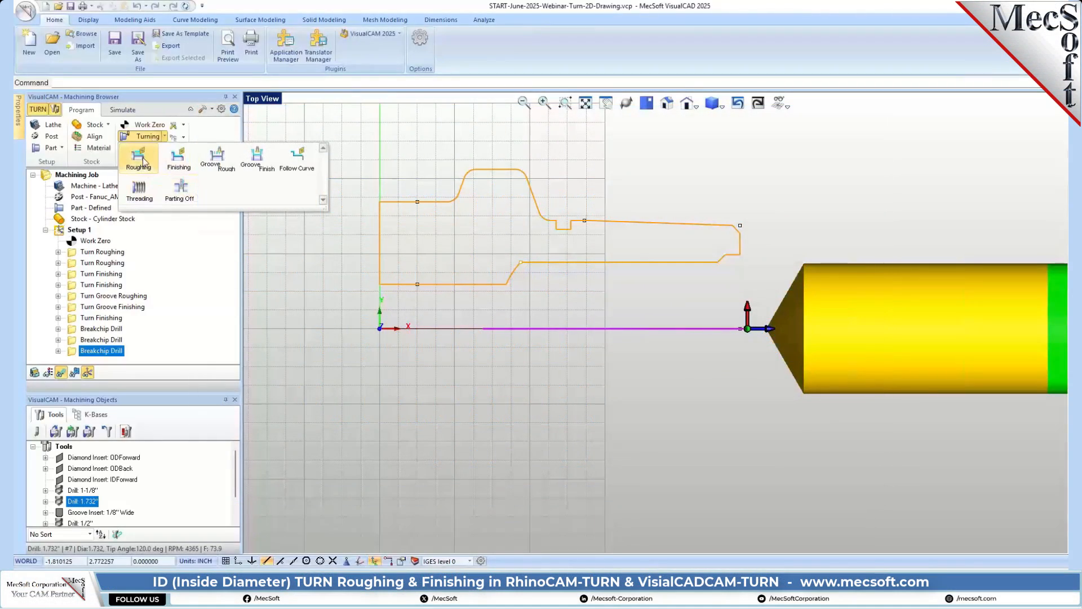
Create a Turn Roughing operation that uses the Diamond Insert: IDForward tool
click(143, 158)
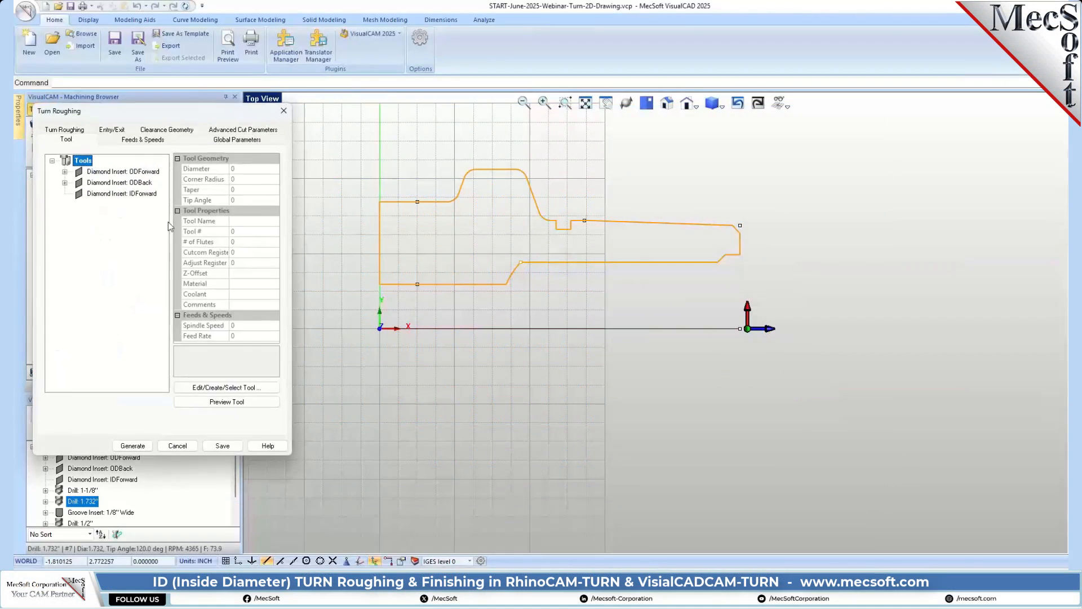
drag(163, 116, 247, 115)
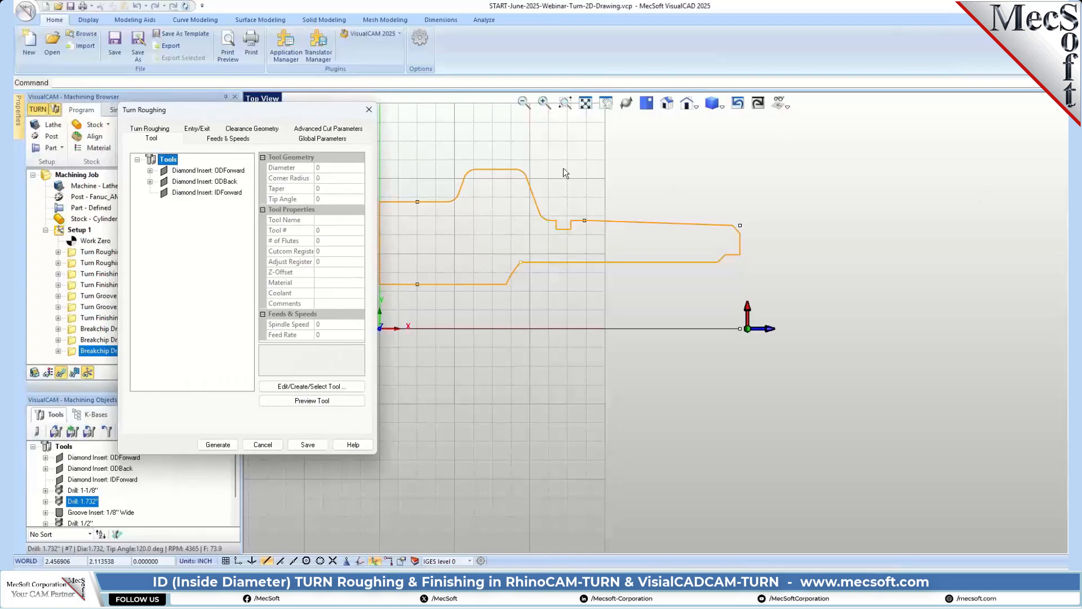
click(191, 193)
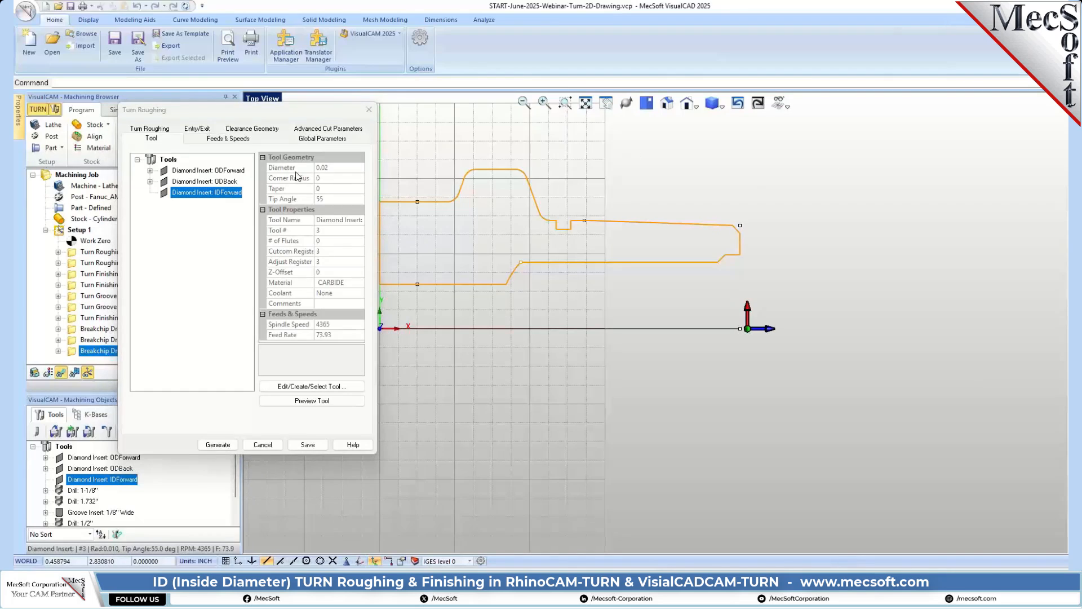
Define the roughing cut containment as a rectangle from the front face's inner corner to the inner end of the bore's entry chamfer
click(319, 139)
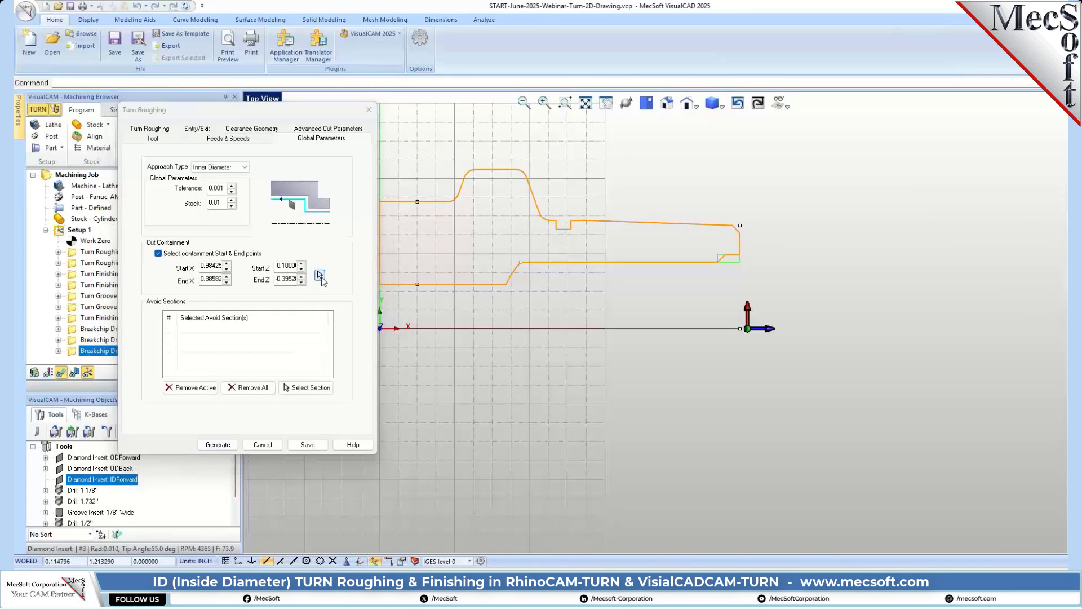
click(320, 275)
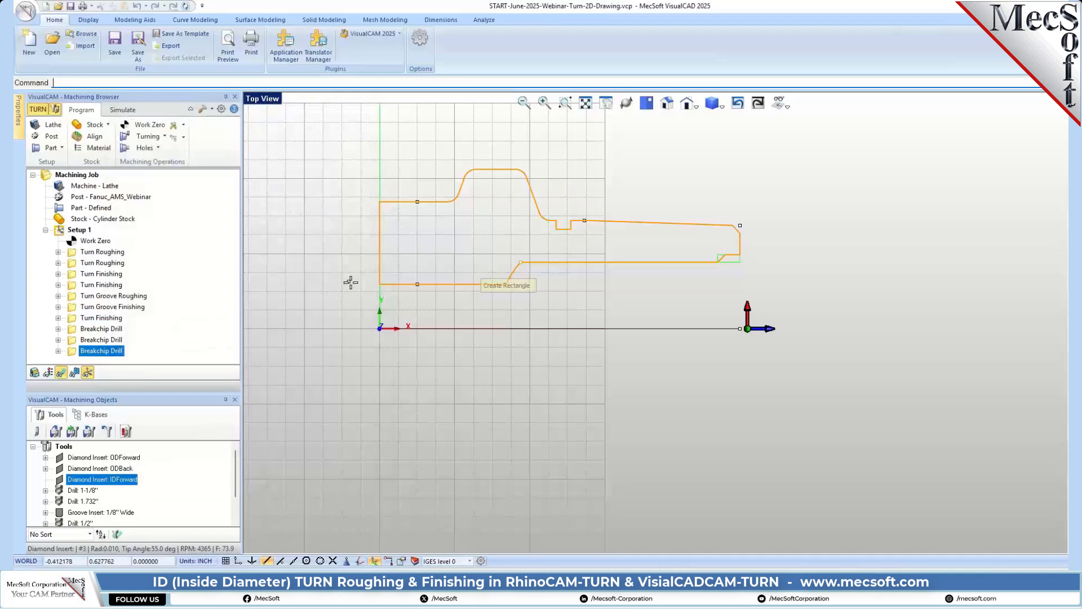
scroll(698, 296, up, 5)
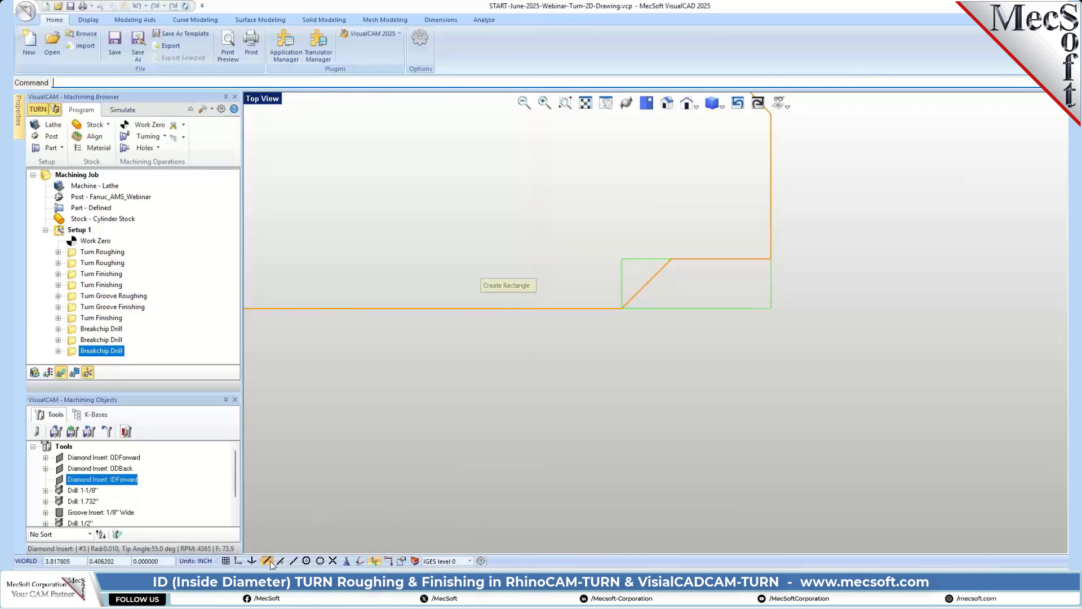
click(769, 256)
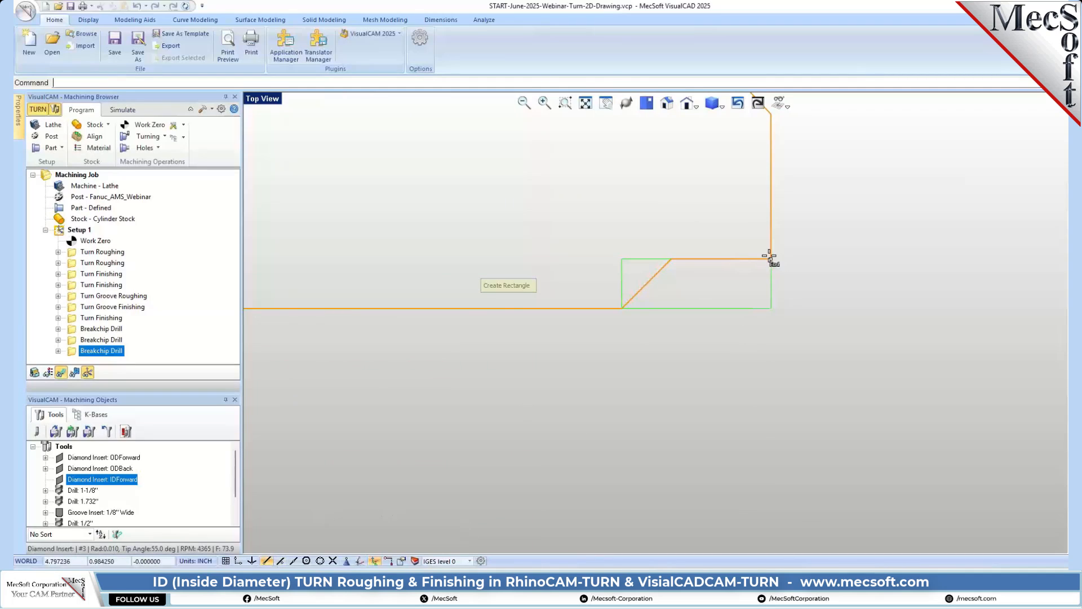
click(790, 336)
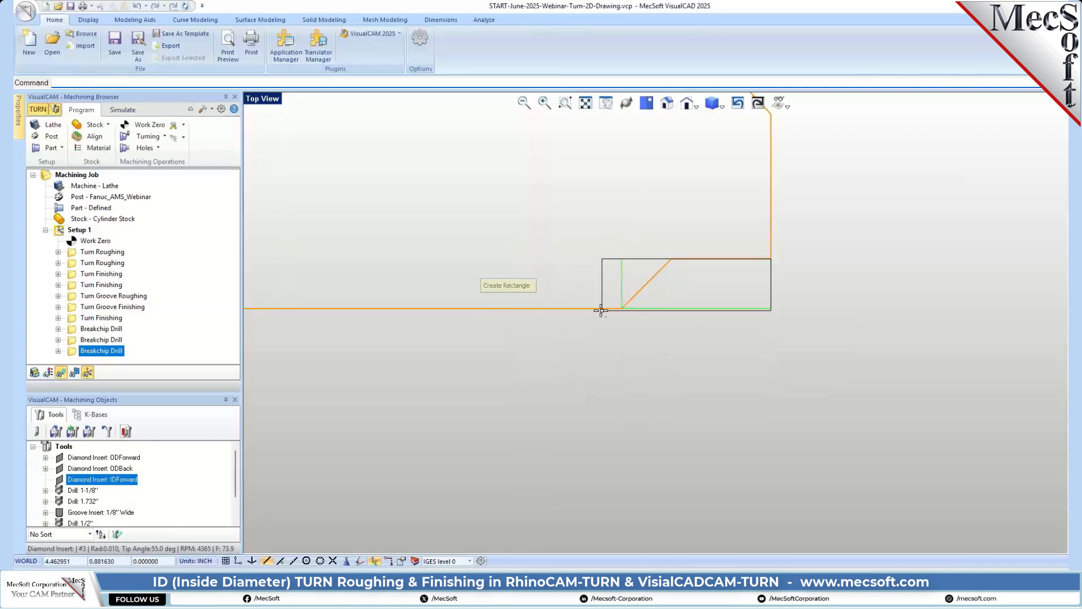
click(621, 308)
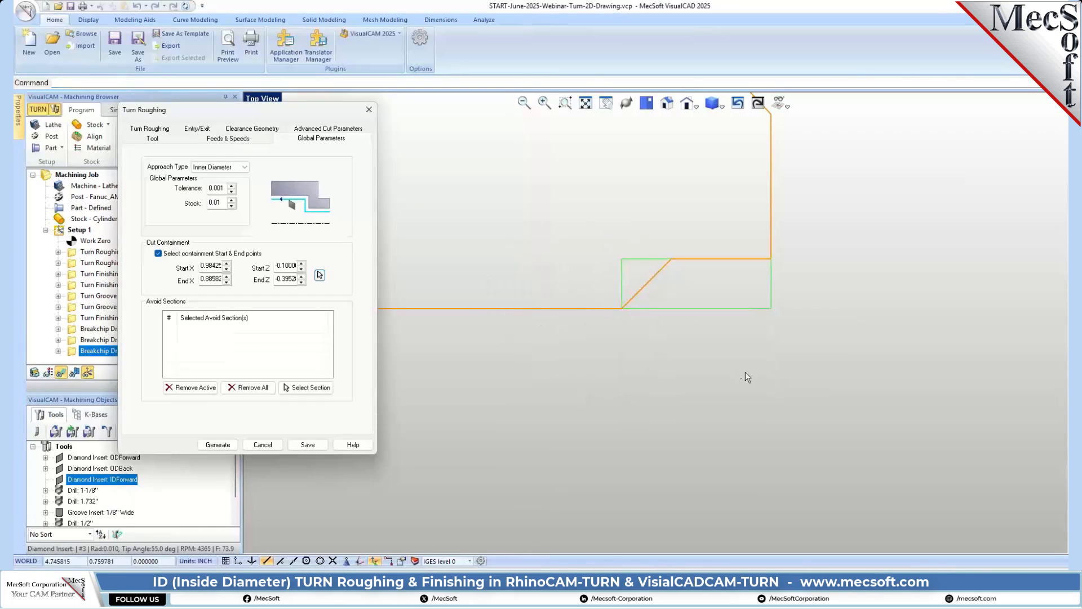
click(320, 275)
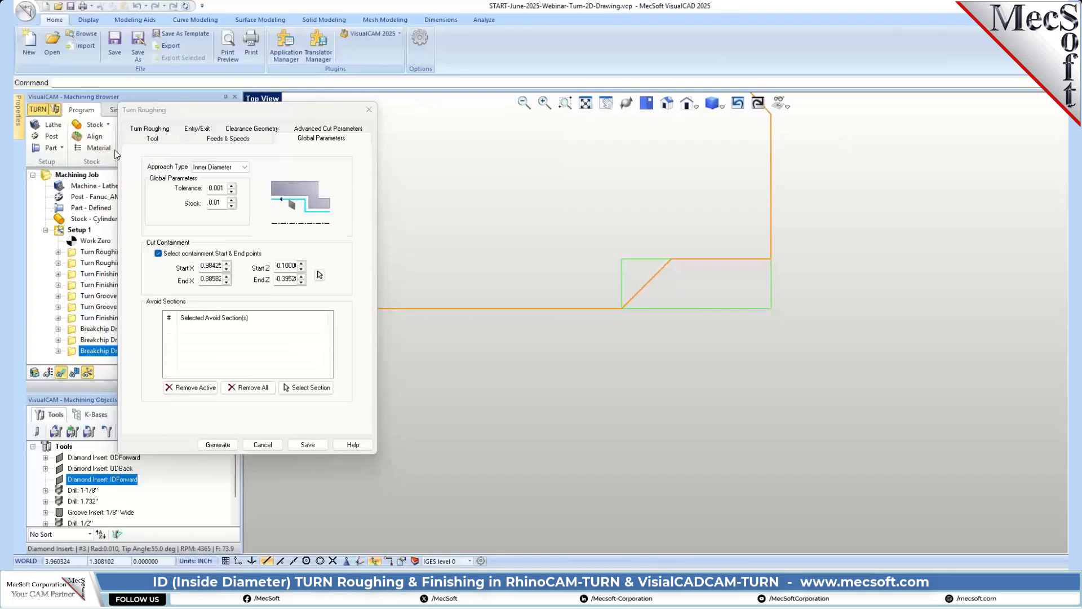
Set the roughing cut pattern type to Offset Cuts and recheck the containment region
click(152, 131)
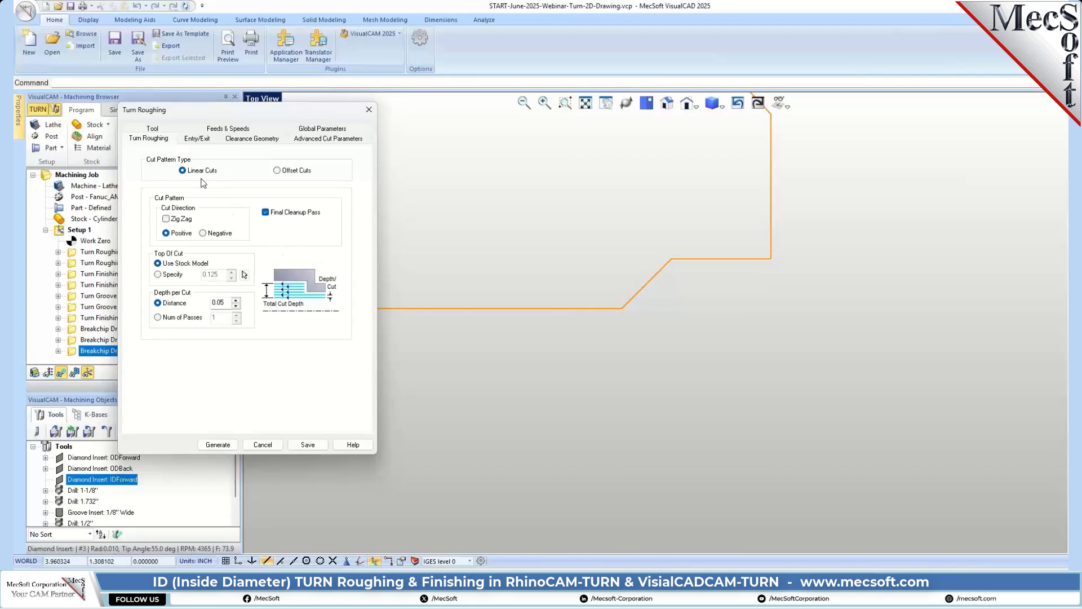
click(278, 170)
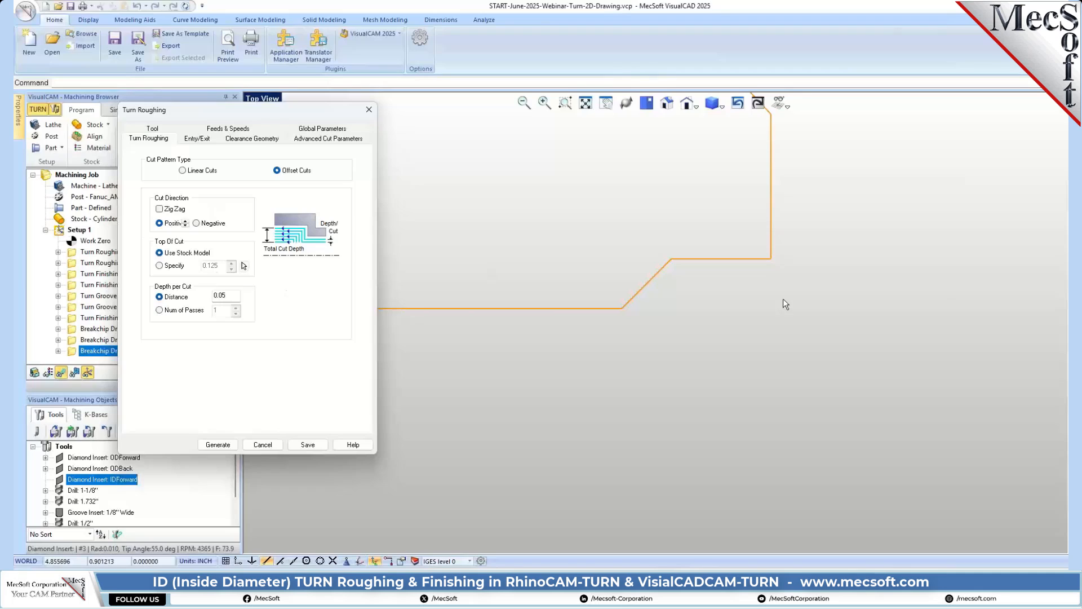
click(318, 128)
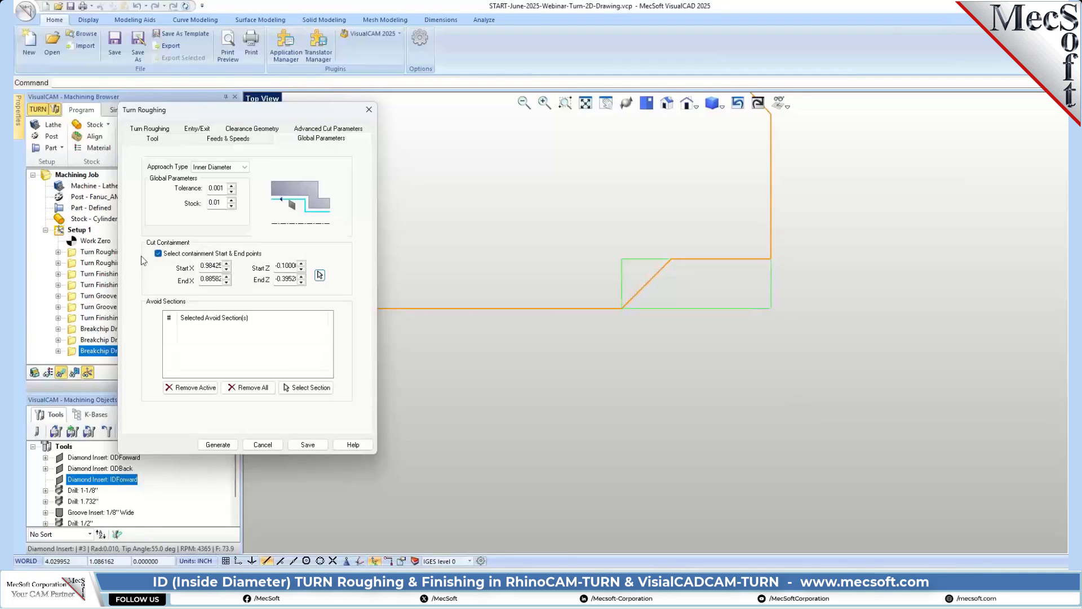
Enable arc fitting for the roughing operation and generate its toolpath
click(338, 129)
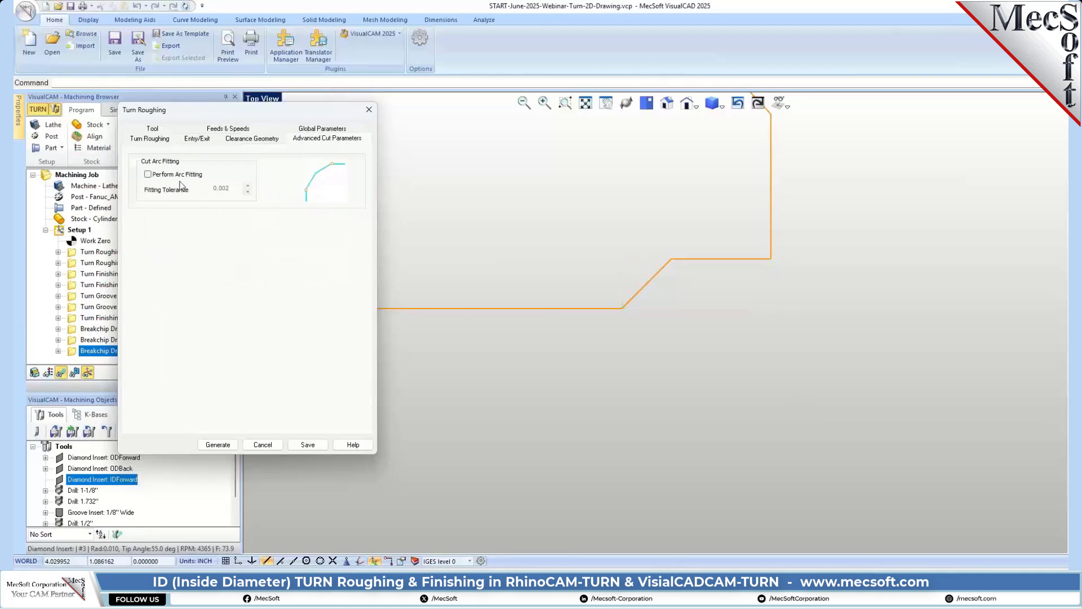
click(160, 175)
click(217, 444)
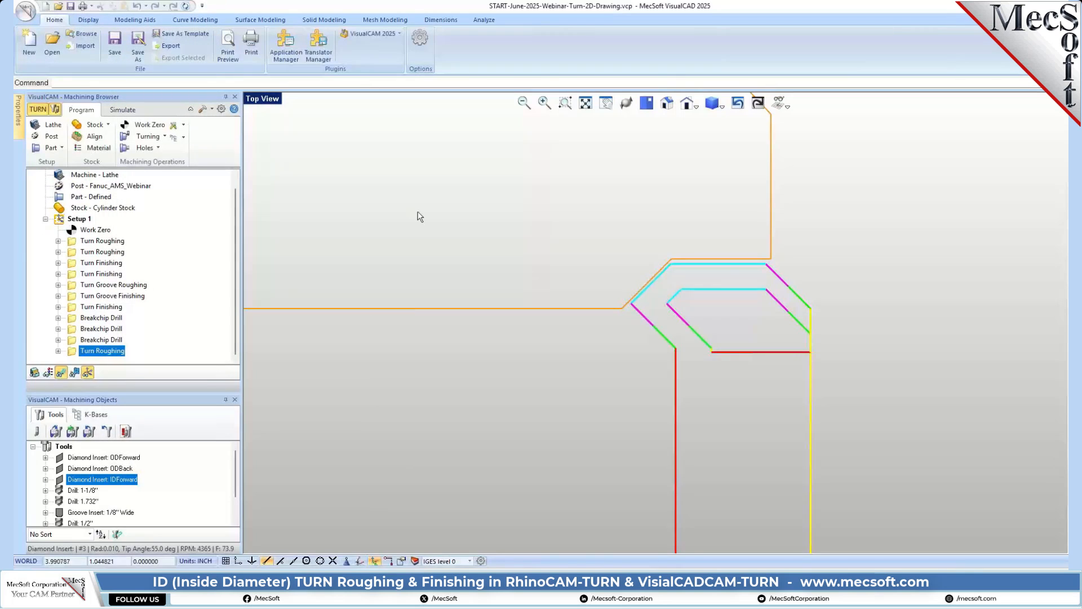
Simulate the inside-diameter roughing, and replay it with Simulate by Moves turned off
scroll(644, 325, down, 3)
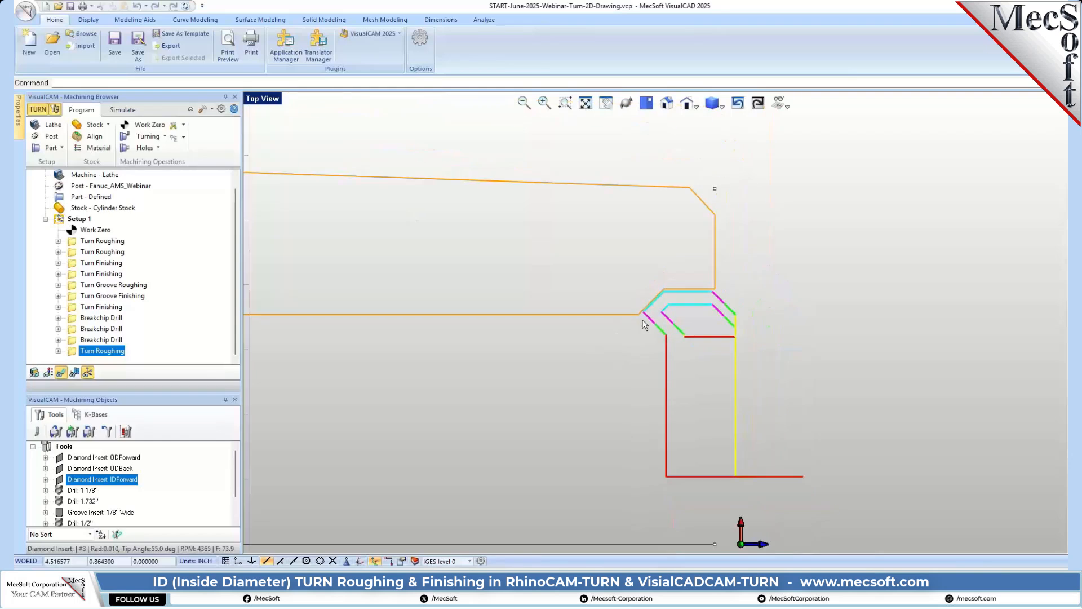
scroll(643, 321, down, 2)
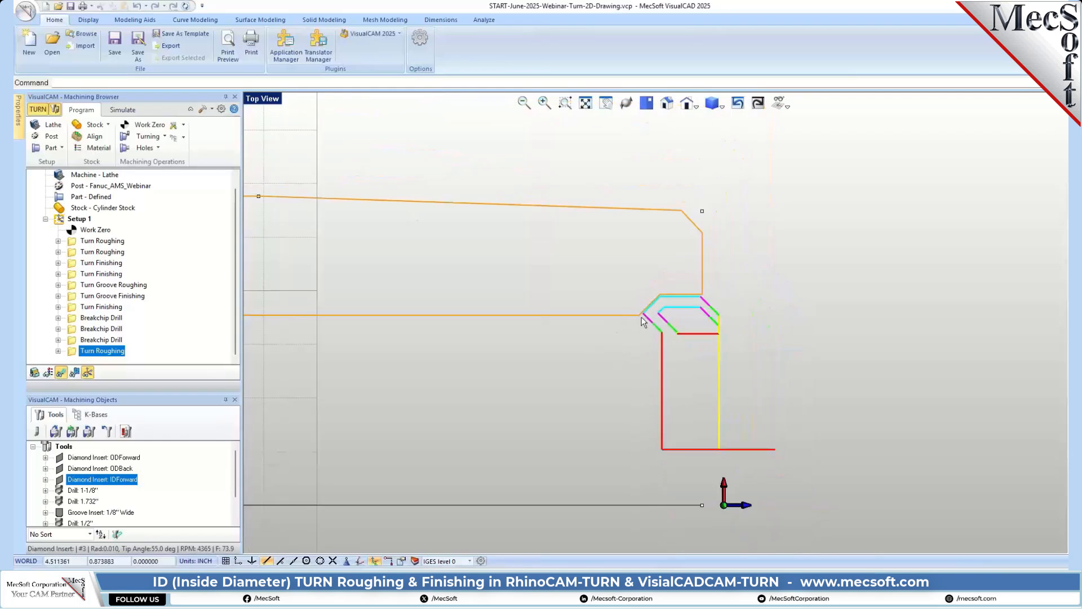
click(120, 110)
click(123, 136)
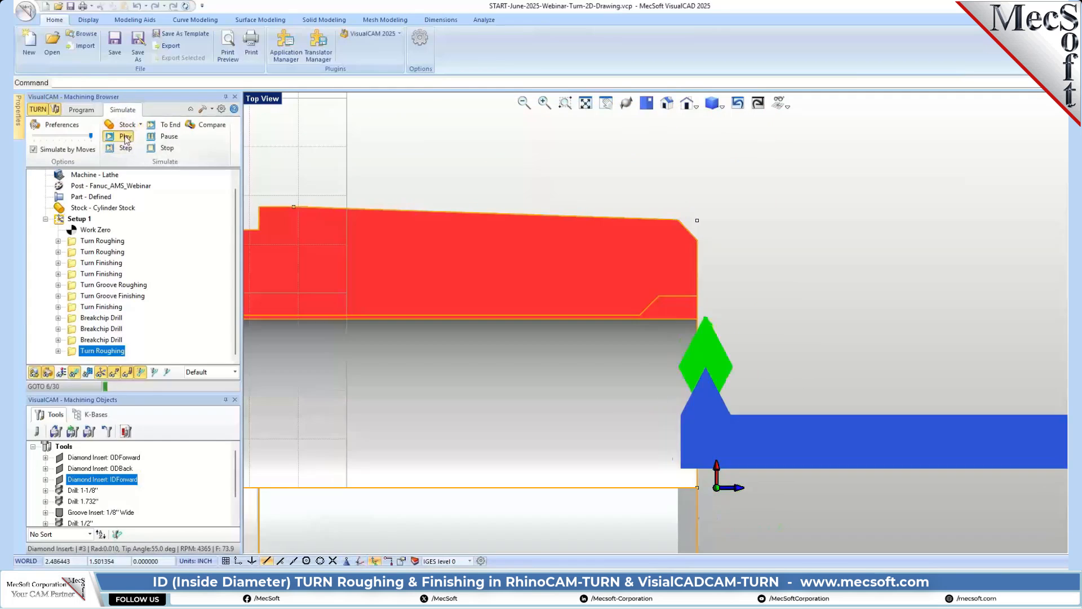
click(33, 150)
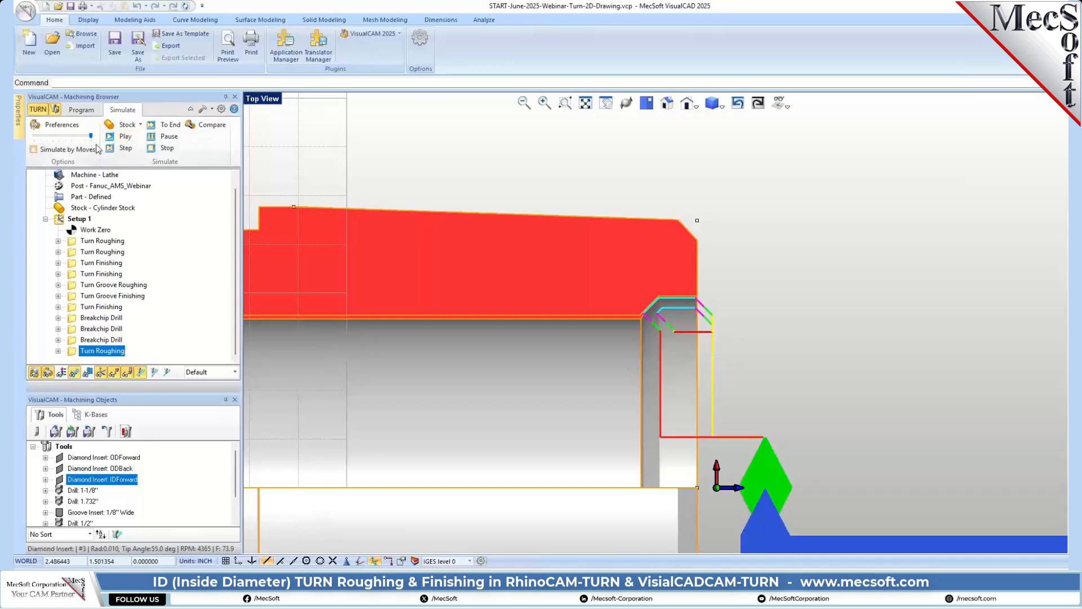
click(127, 138)
scroll(602, 254, down, 4)
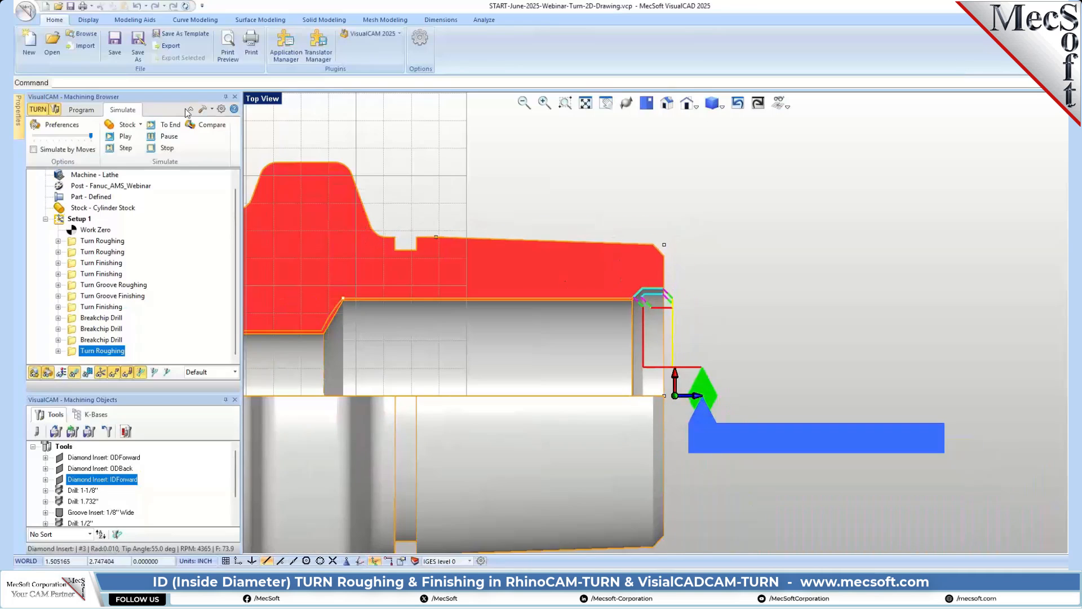
Set the simulation display mode to Half and replay the roughing simulation on the sectioned part
click(221, 109)
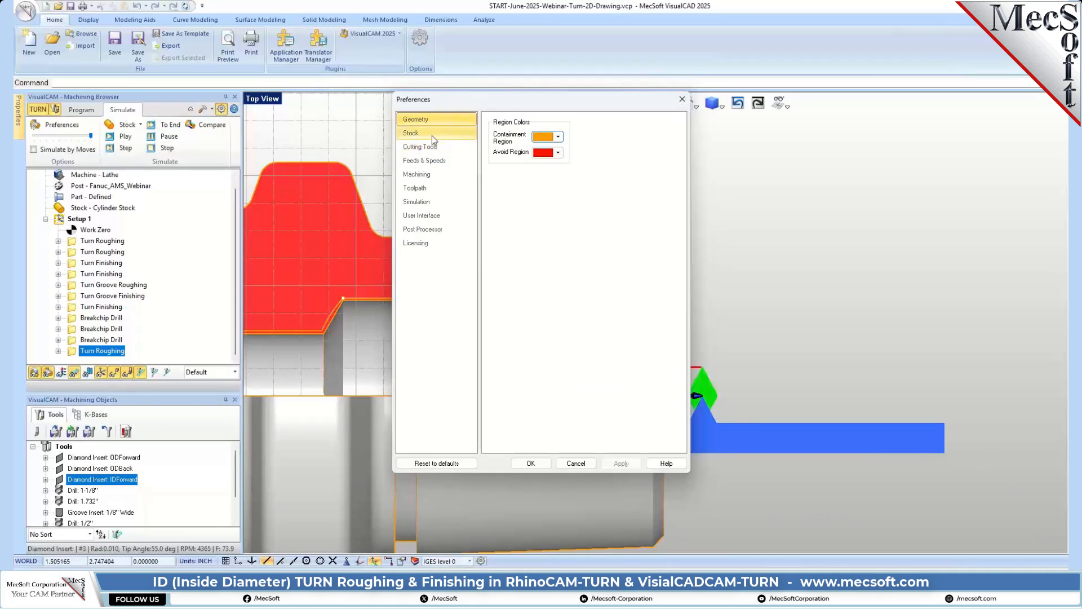
click(426, 203)
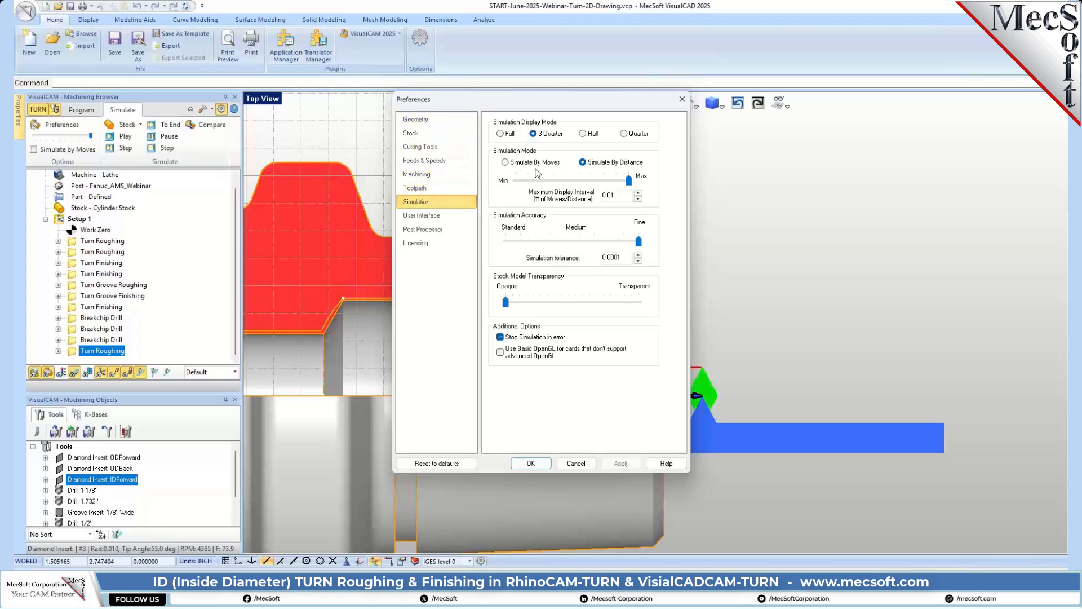
click(583, 134)
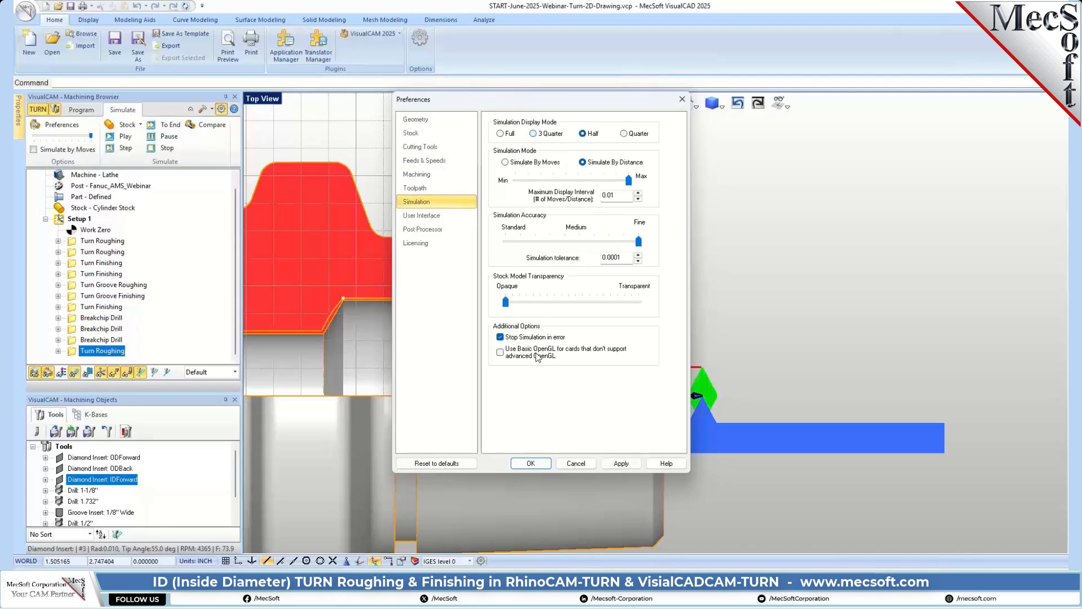
click(530, 461)
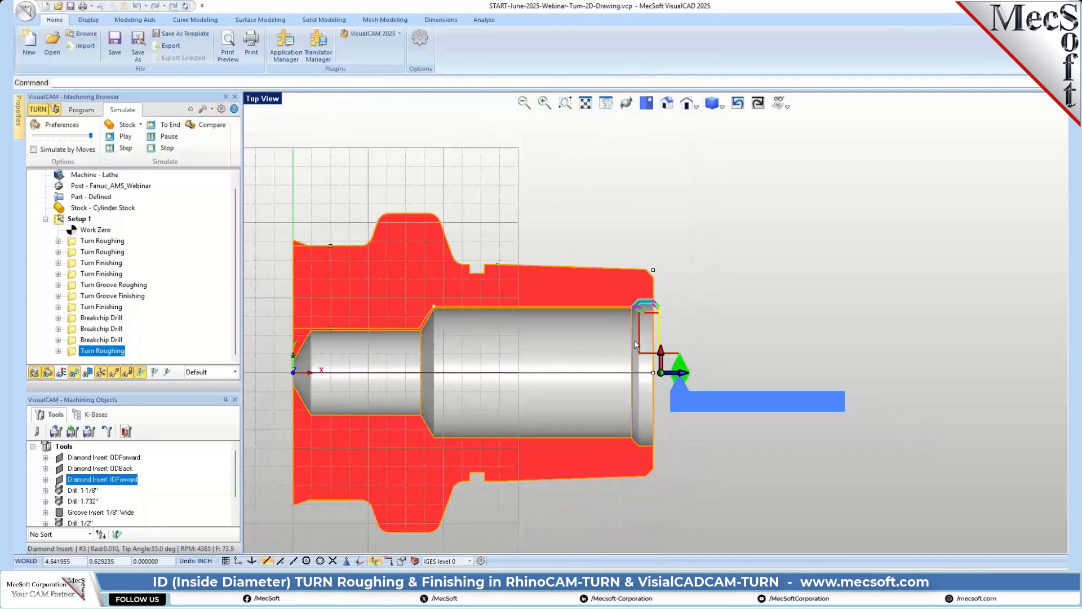
scroll(515, 435, up, 2)
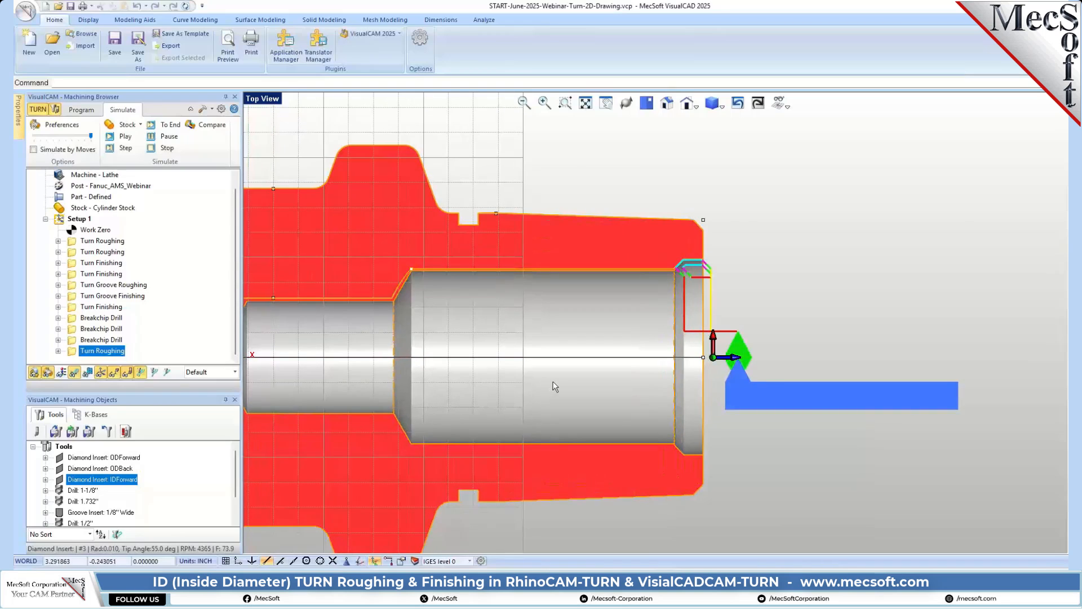
scroll(555, 386, down, 1)
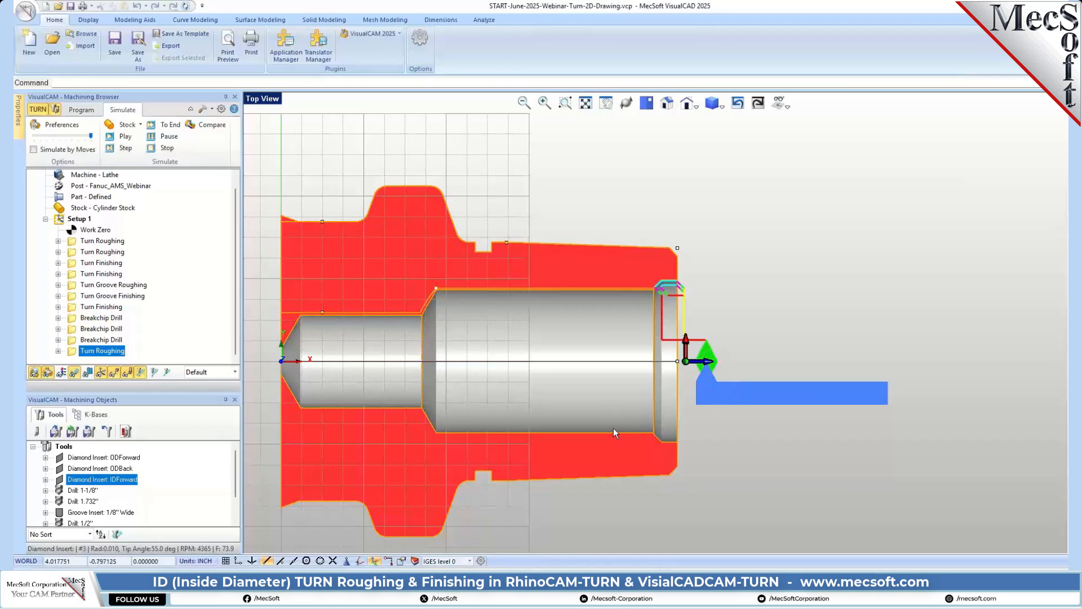
click(126, 137)
Create a Turn Finishing operation contained between the point on the small rear bore line and the front face's inner corner
click(71, 112)
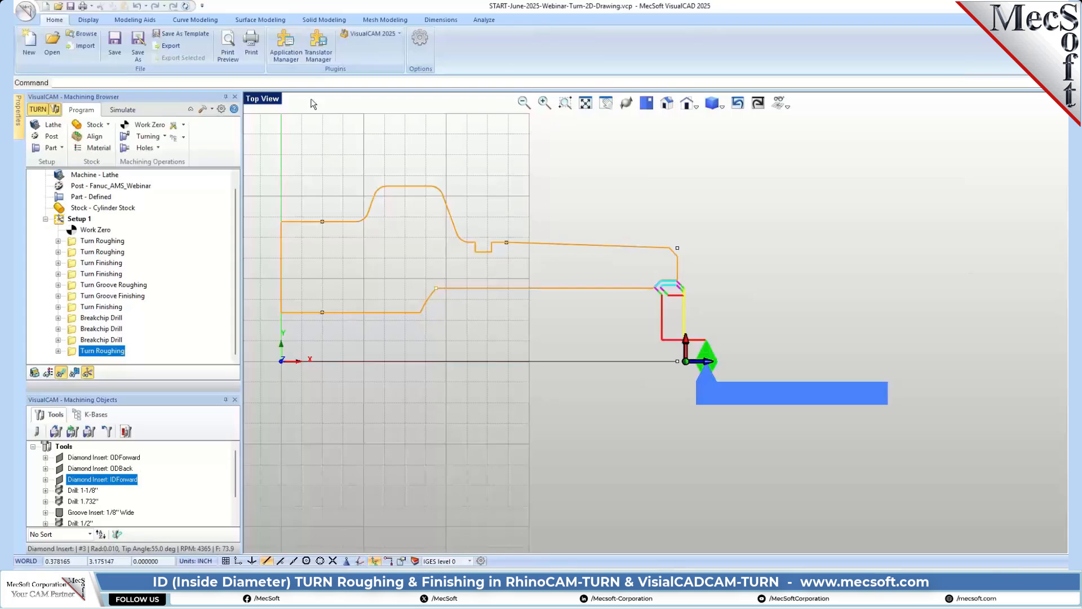
click(147, 136)
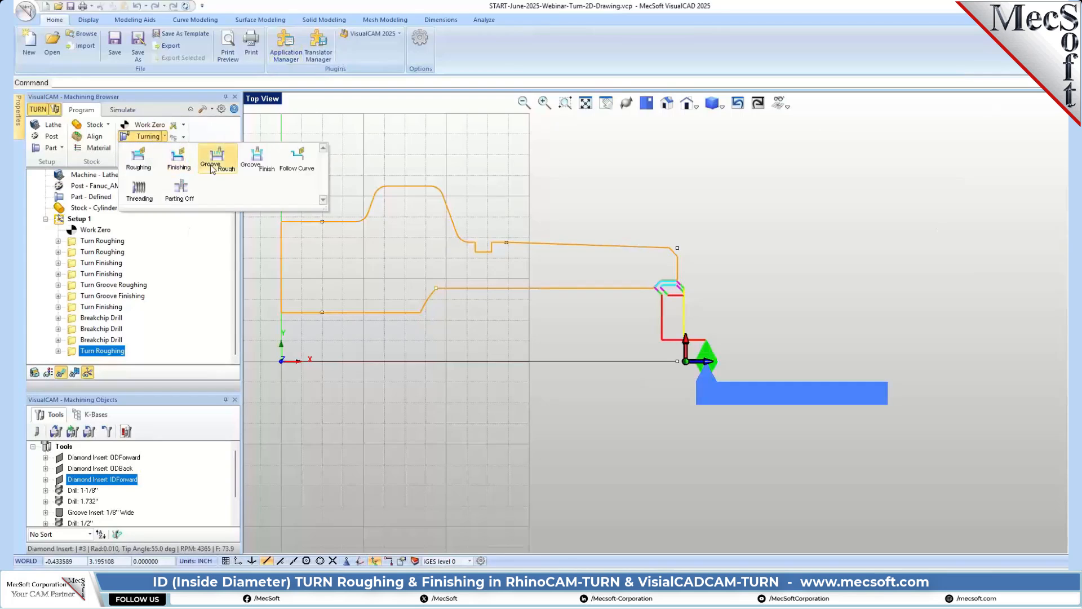
click(178, 157)
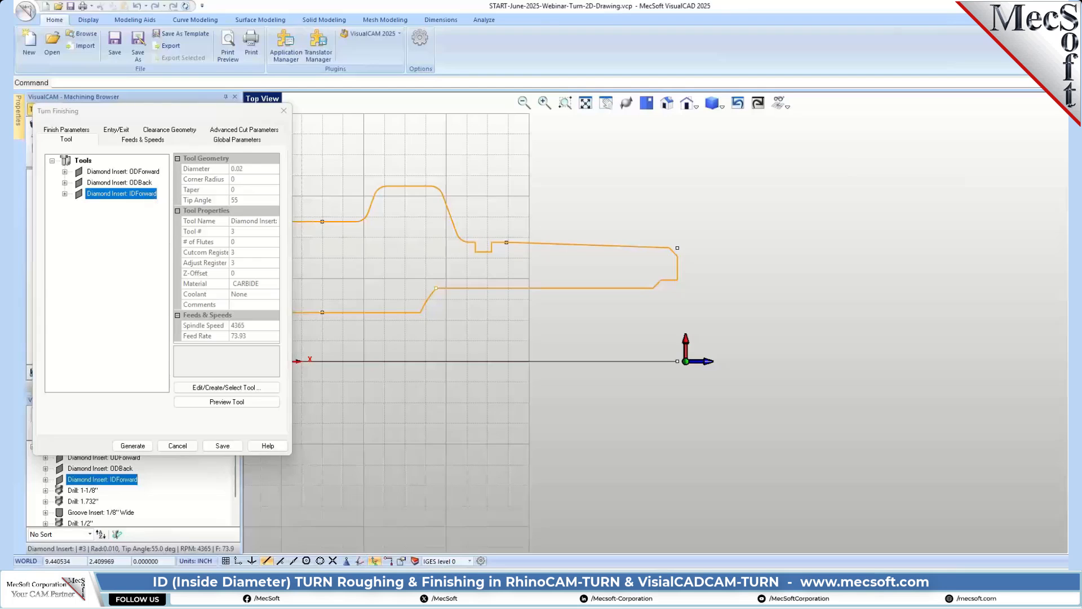
click(236, 140)
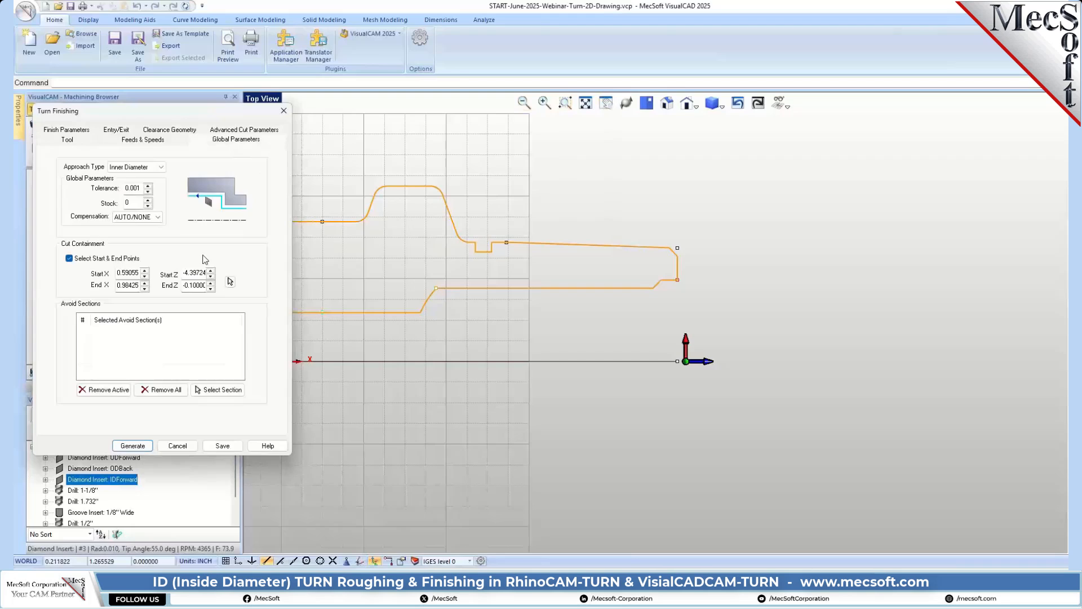
click(230, 282)
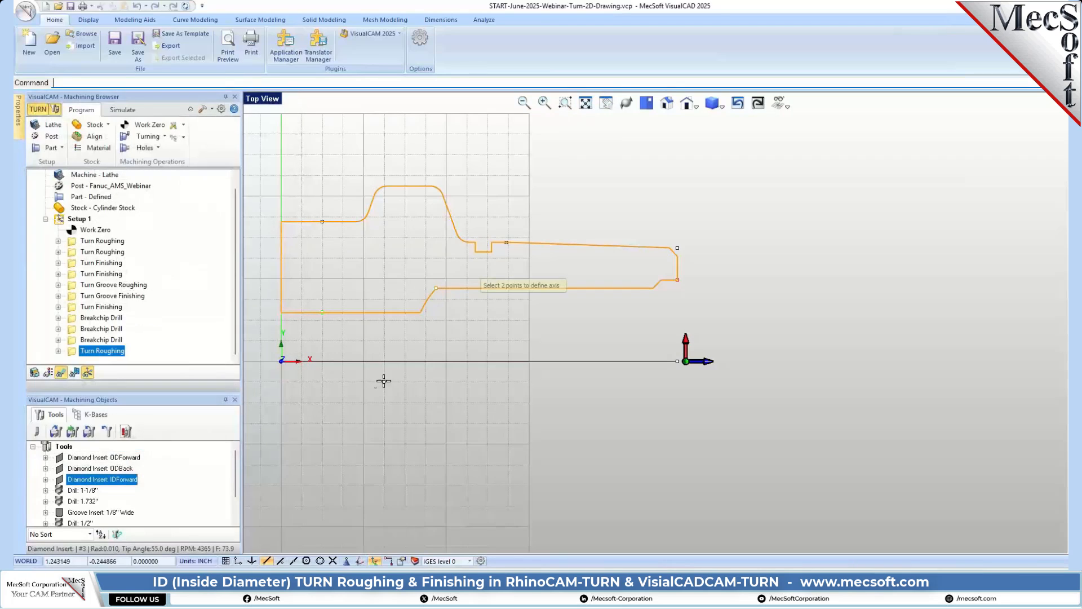
click(322, 311)
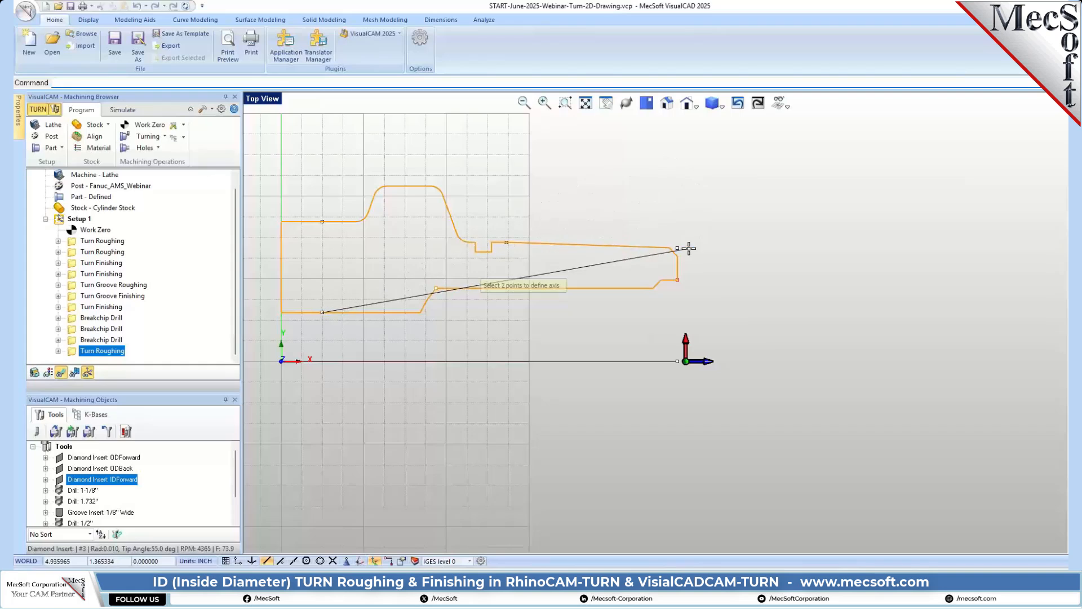
click(677, 279)
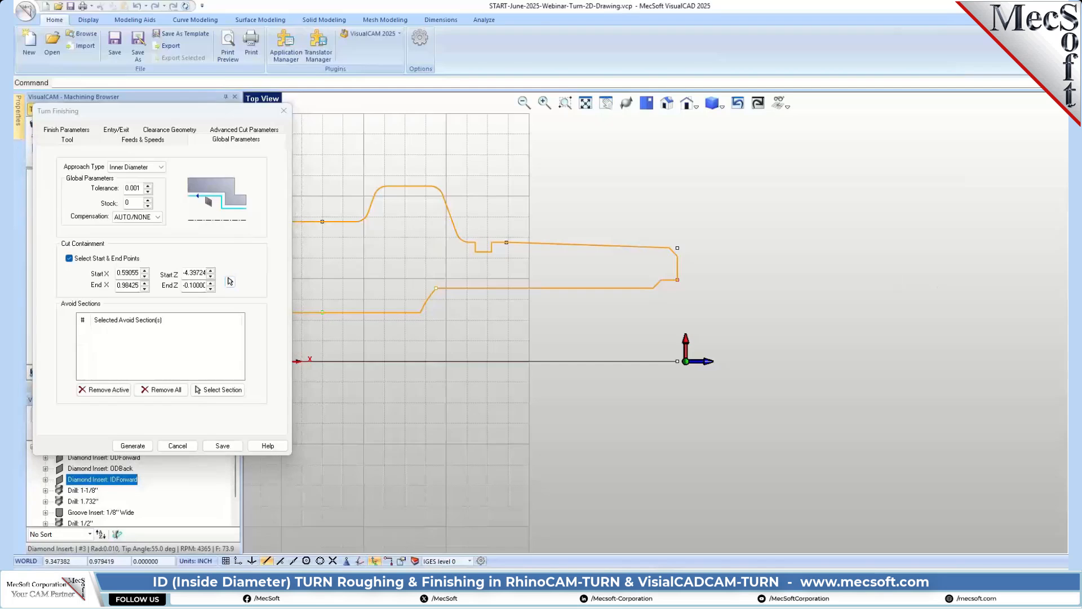
Check the arc fitting, cut control and entry/exit settings of the turn finishing operation, and generate its toolpath
click(243, 130)
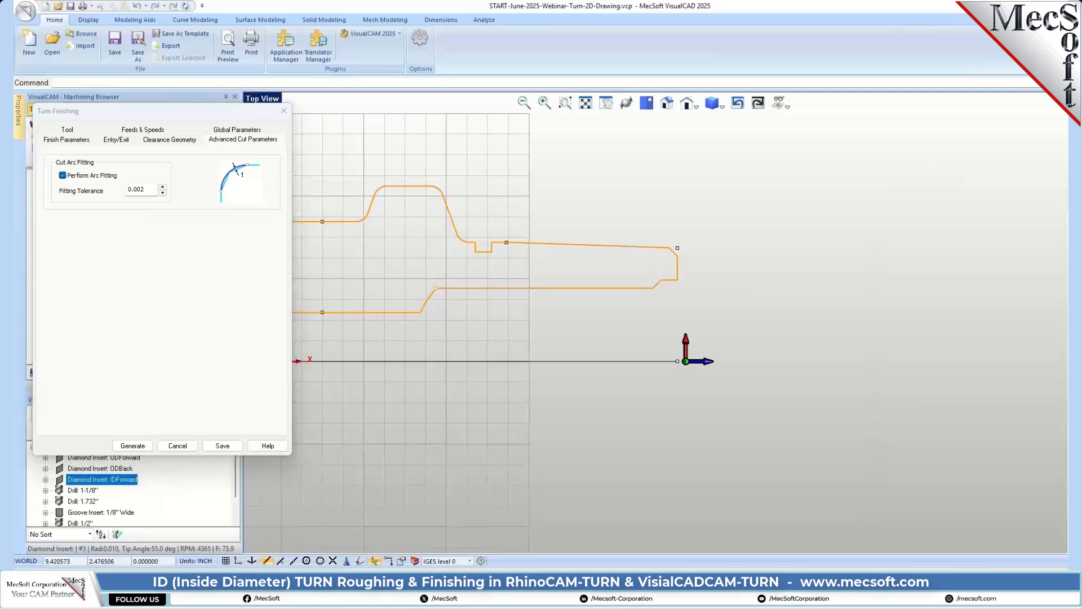
click(78, 142)
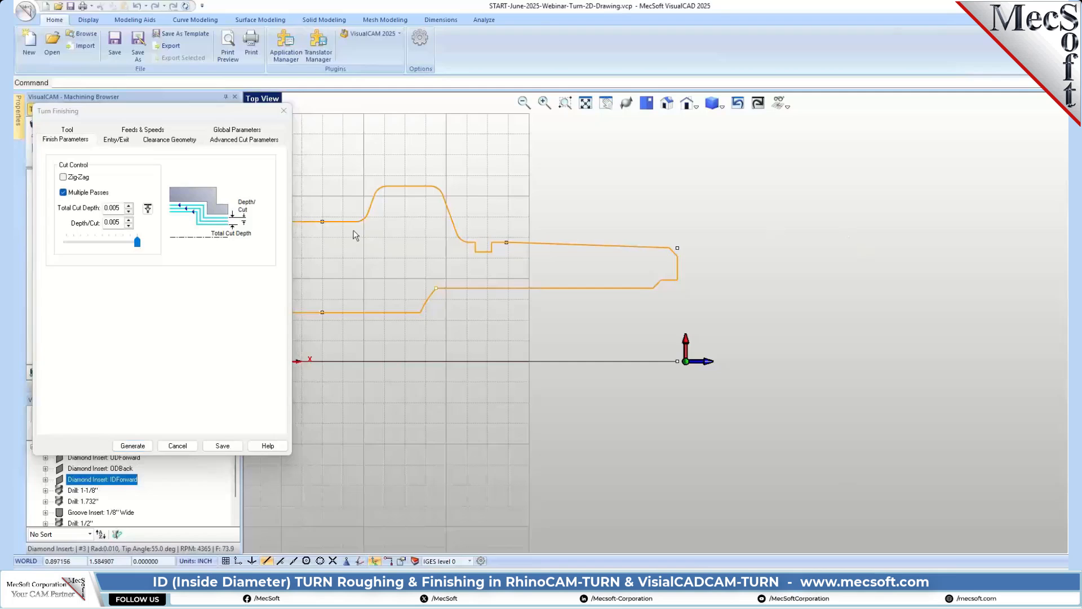
click(115, 140)
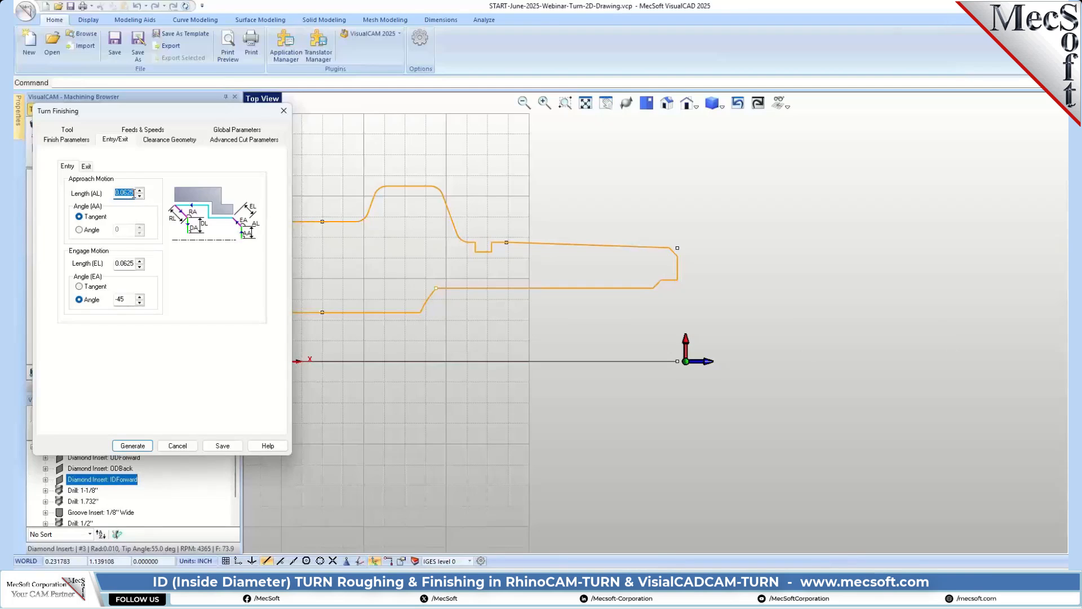
click(134, 193)
click(86, 167)
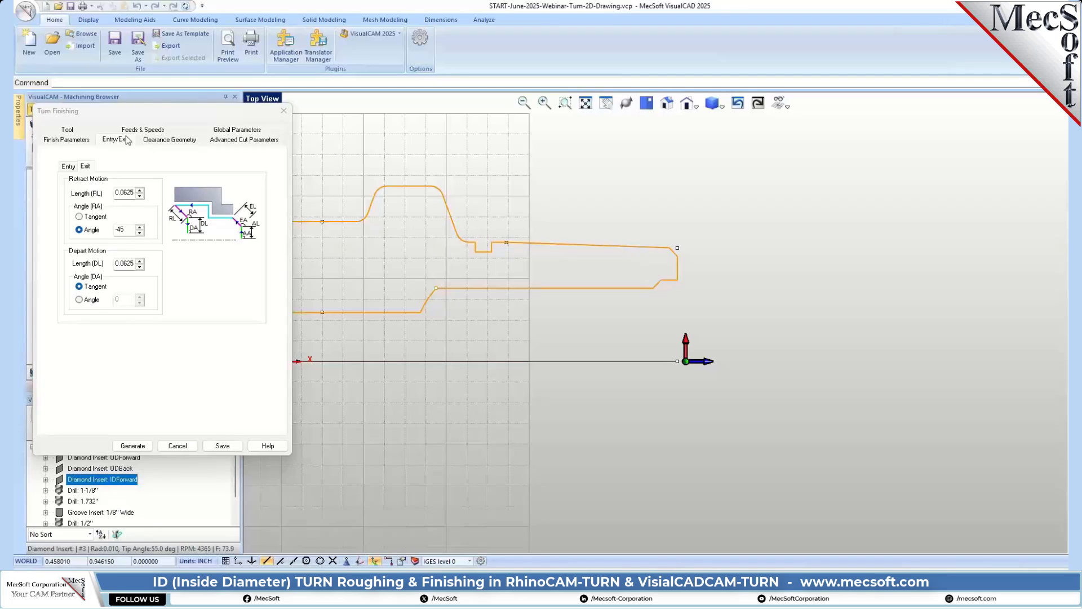
click(134, 447)
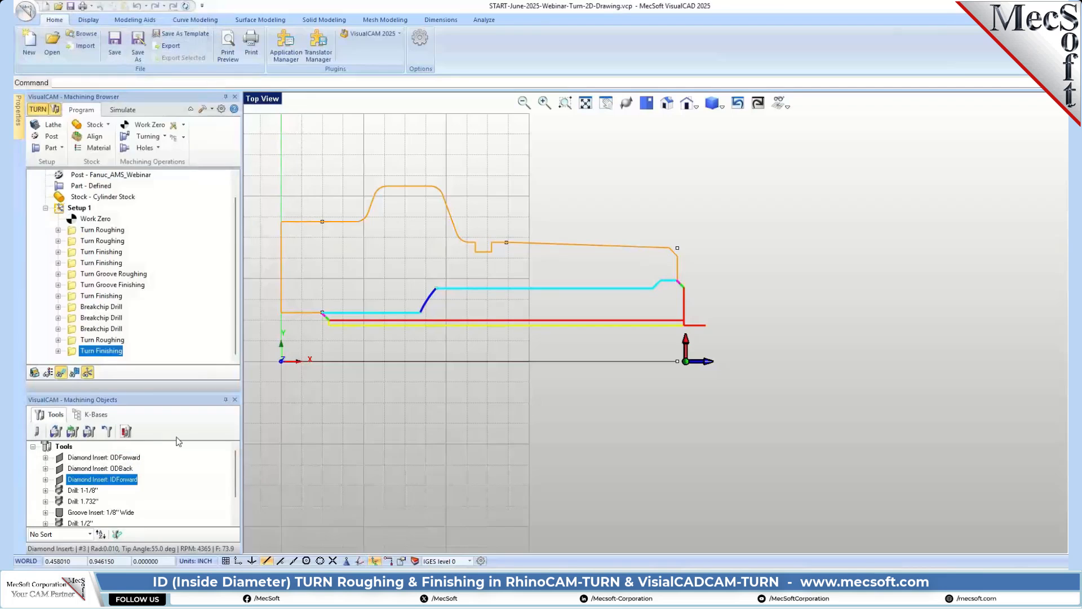
scroll(296, 310, up, 2)
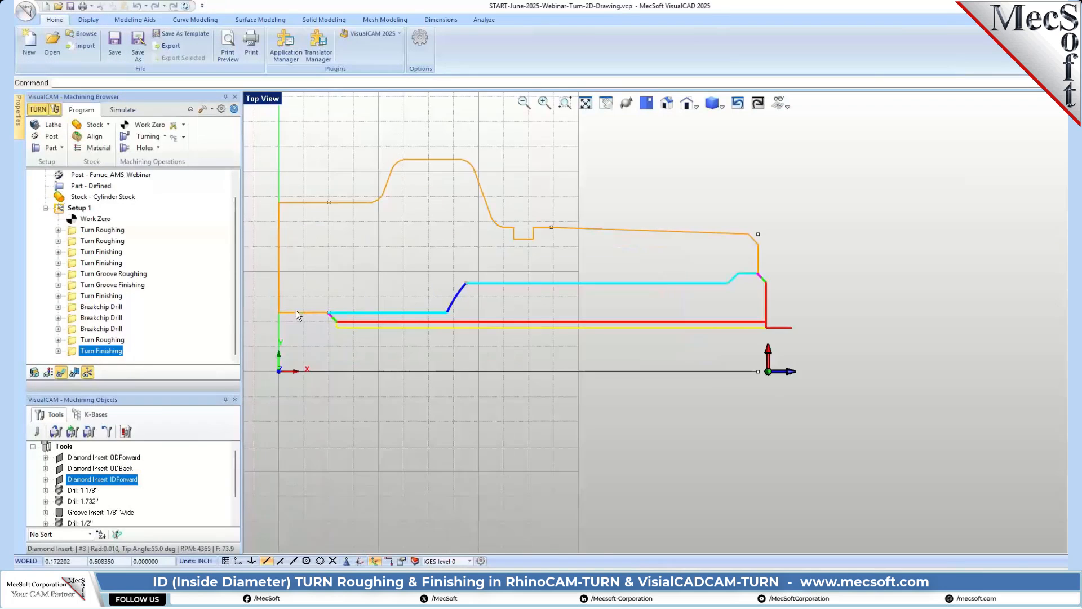
scroll(296, 309, up, 1)
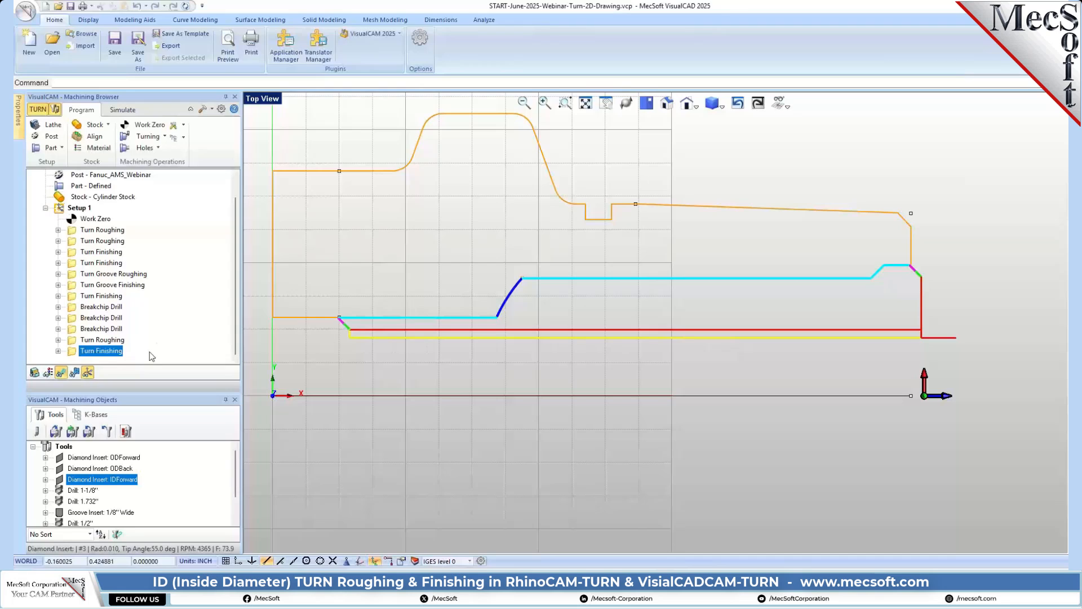
Examine the finishing operation's clearance geometry in the isometric view, and regenerate the toolpath
double_click(79, 351)
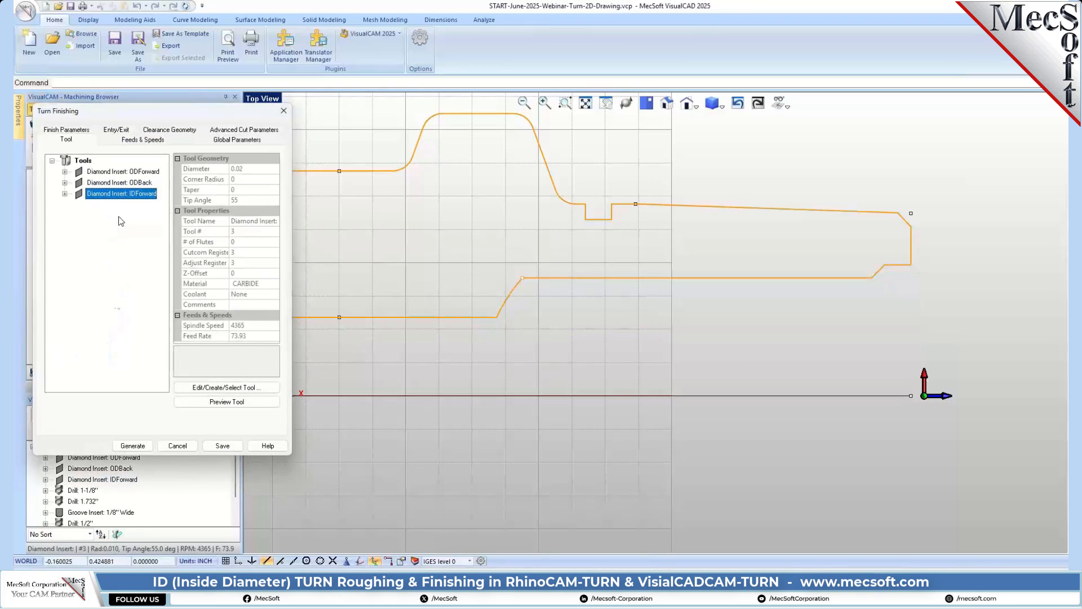
click(165, 132)
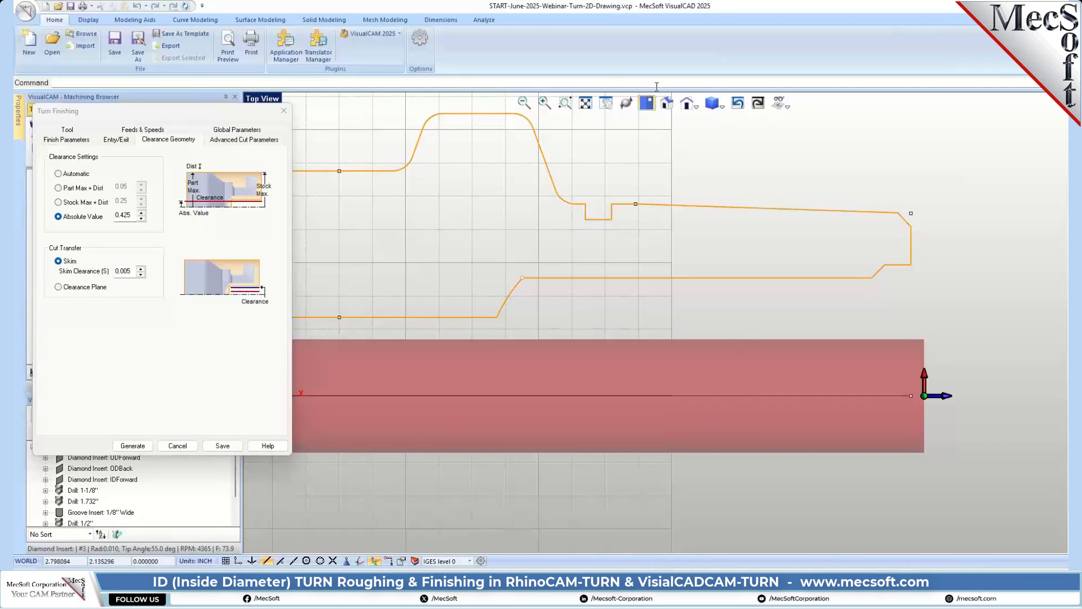
click(667, 104)
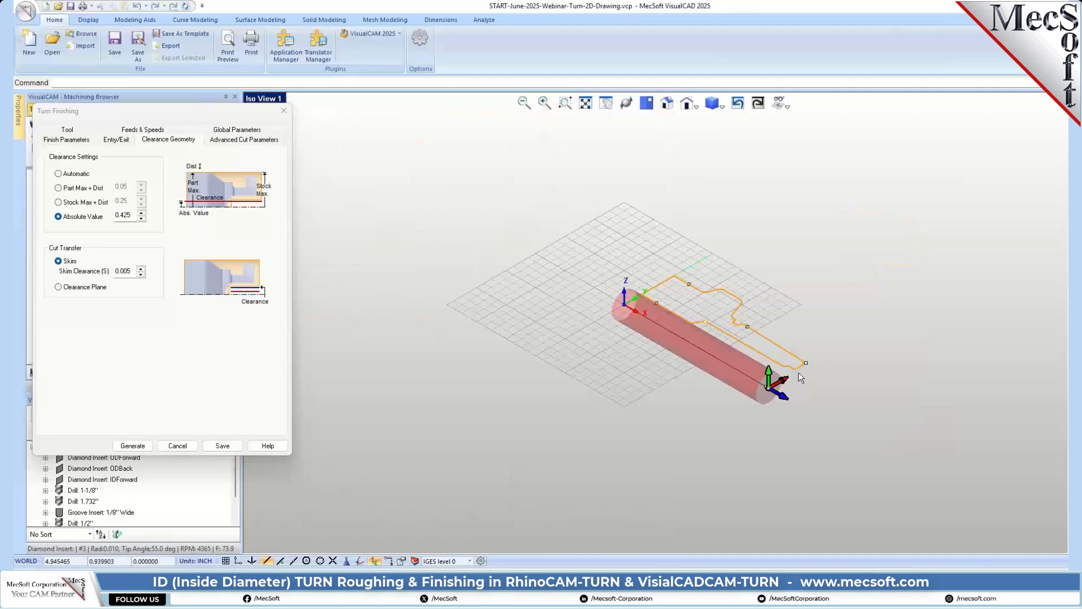
scroll(736, 374, up, 5)
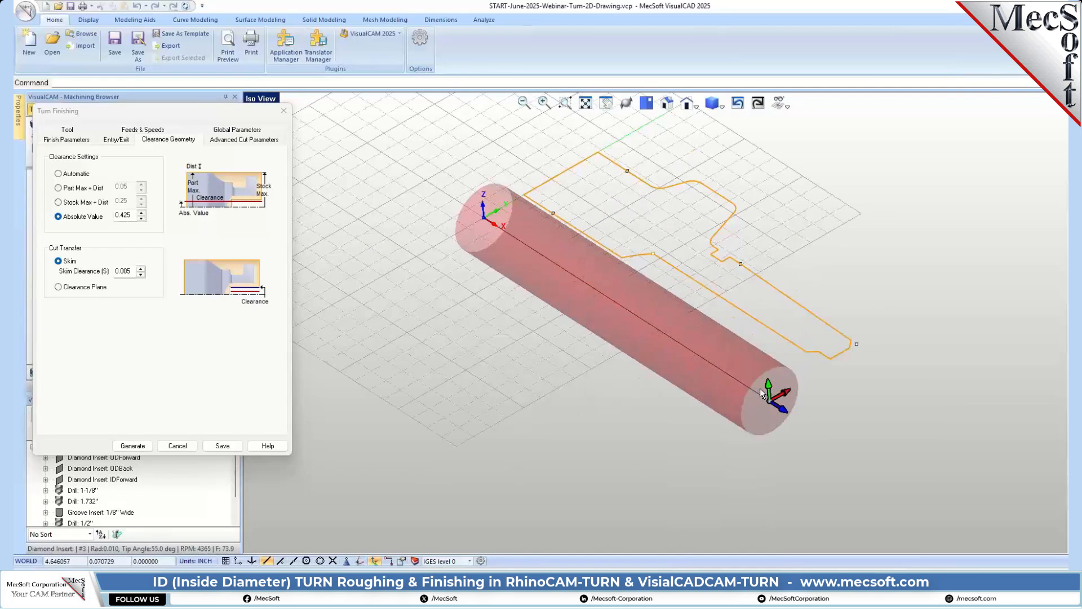
scroll(672, 337, up, 2)
scroll(620, 266, up, 1)
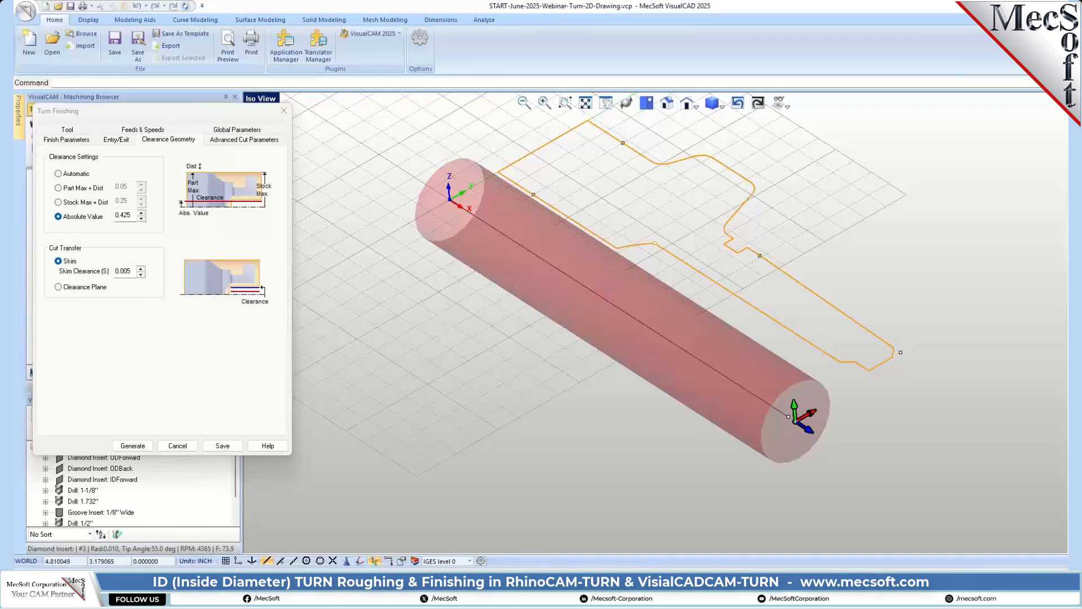
click(132, 446)
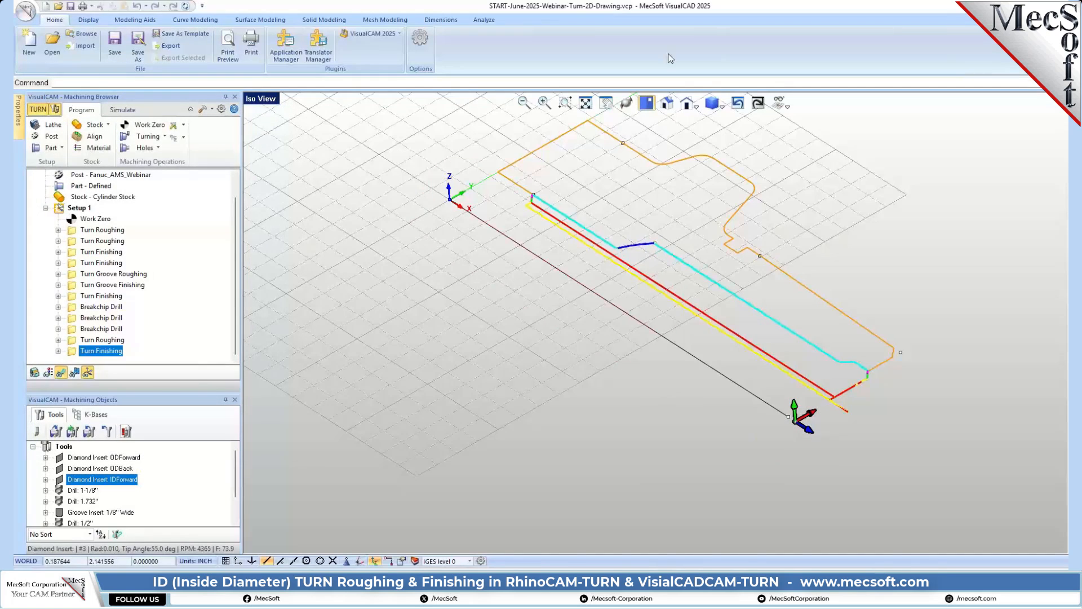
Simulate the inside-diameter finishing operation in the top view, and turn Simulate by Moves back on
click(646, 102)
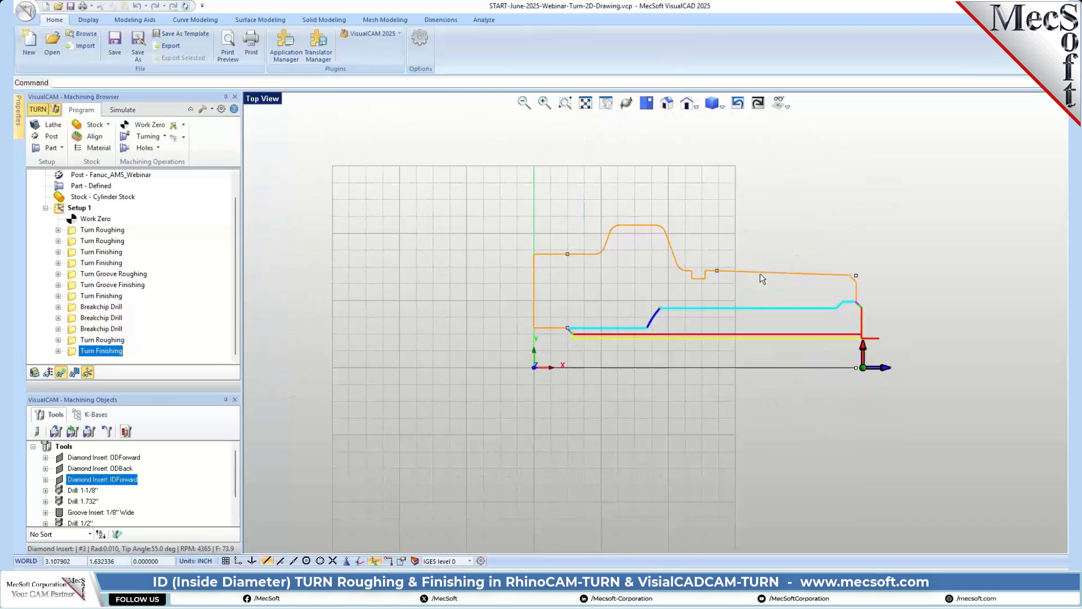
scroll(762, 278, up, 5)
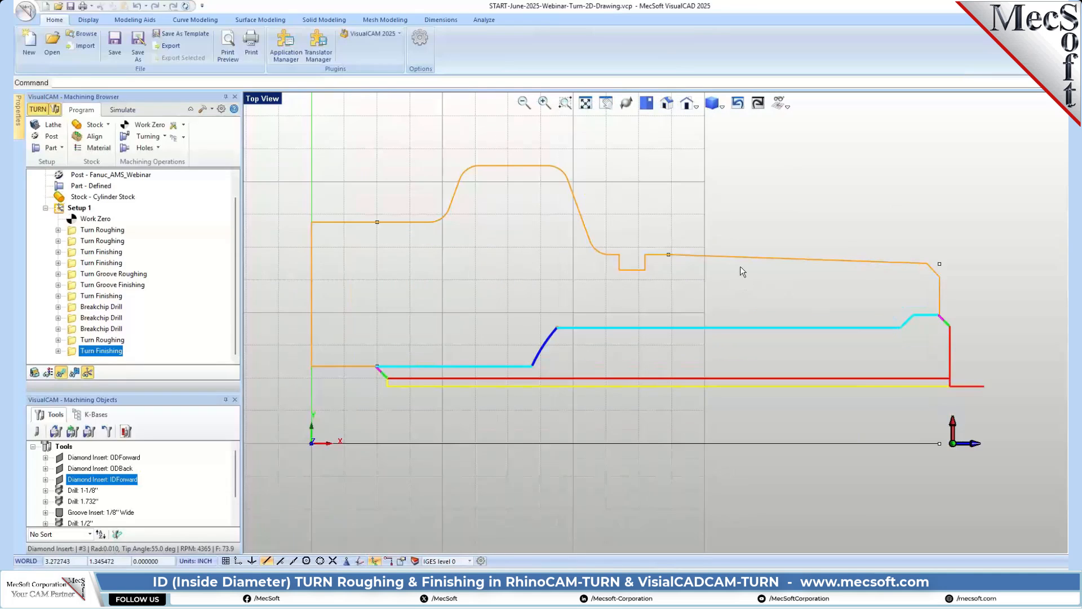
click(118, 110)
click(125, 137)
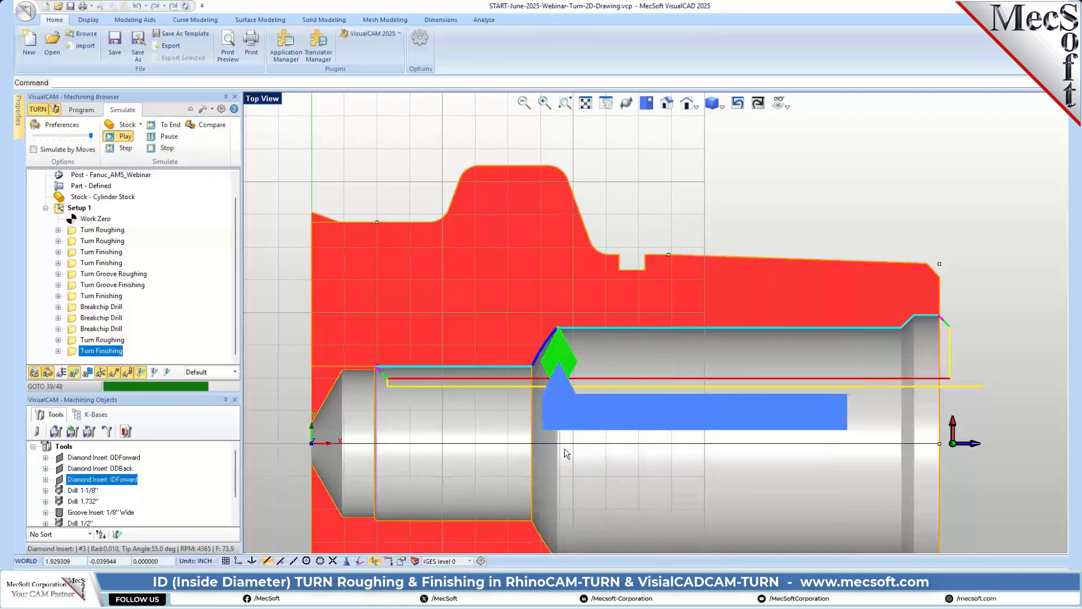
click(34, 149)
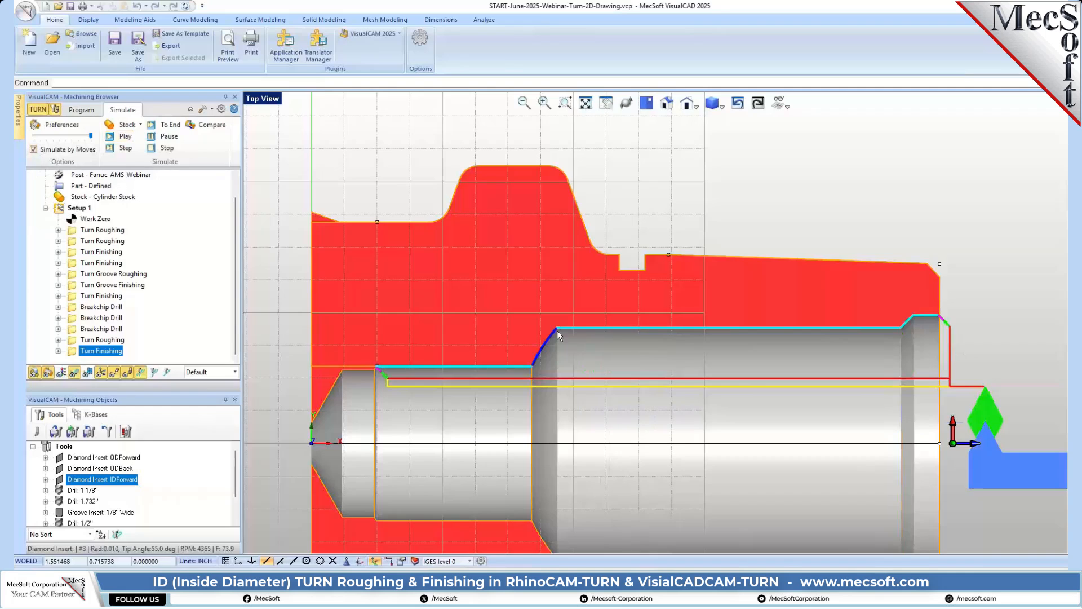
Hide the toolpath and examine the finished bore profile at the rear step, the curved transition and the front chamfer
click(76, 374)
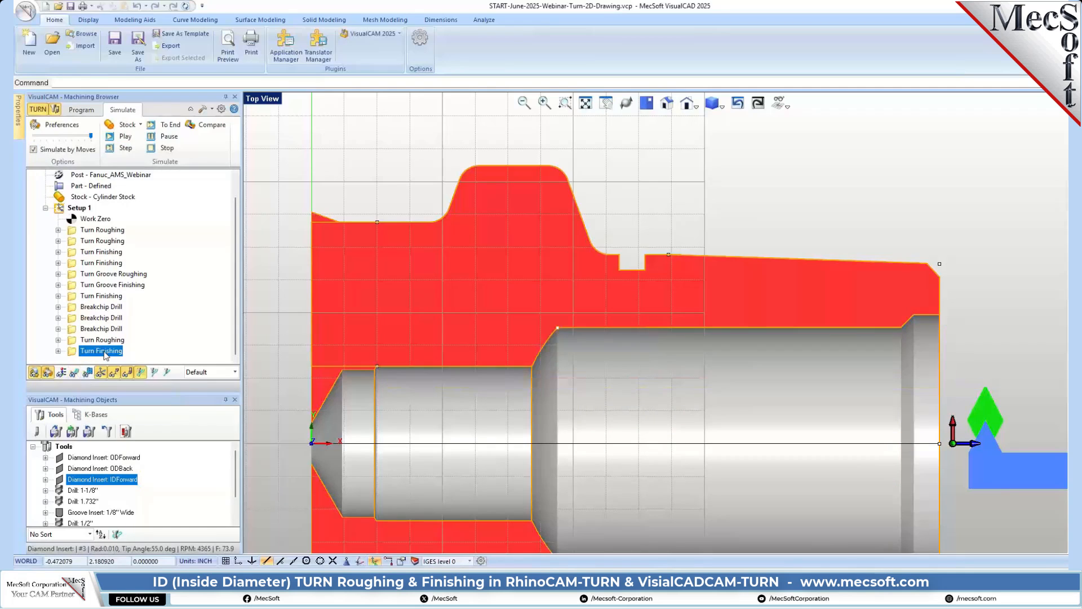
scroll(592, 269, down, 2)
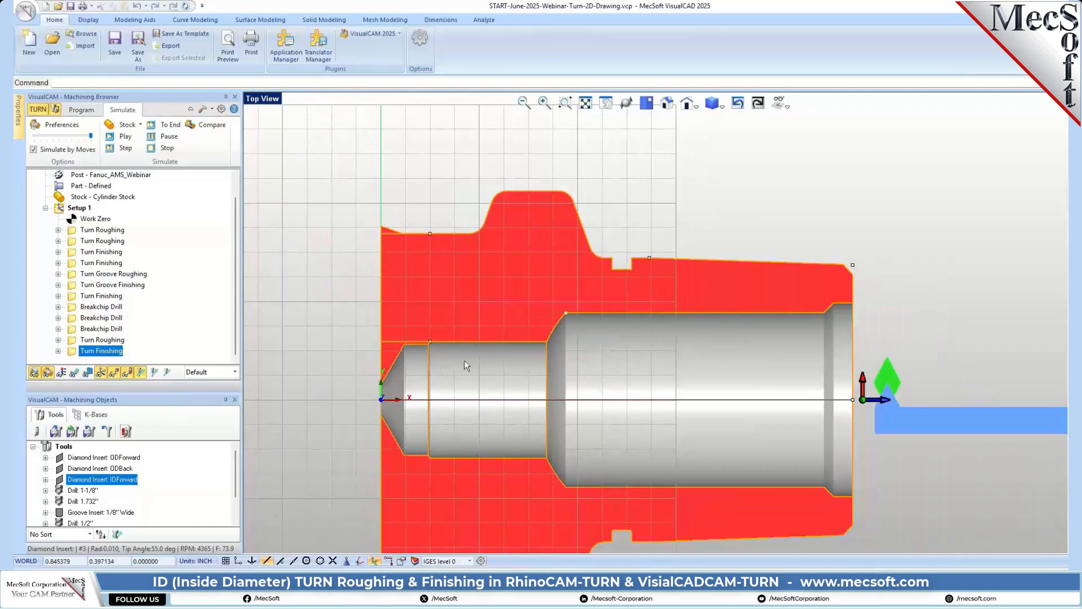
scroll(526, 352, up, 1)
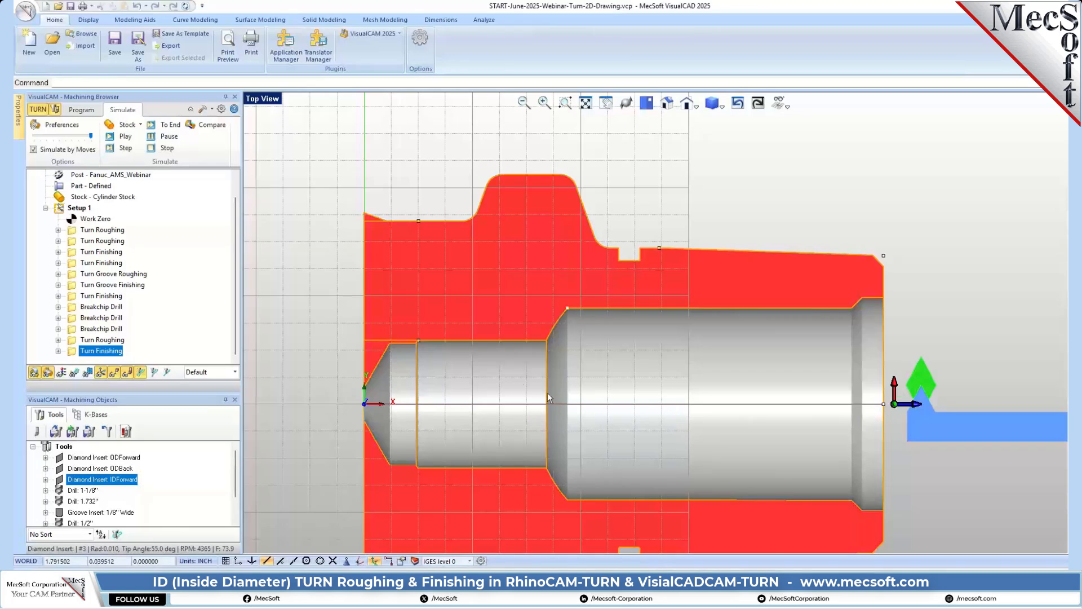
scroll(445, 341, up, 5)
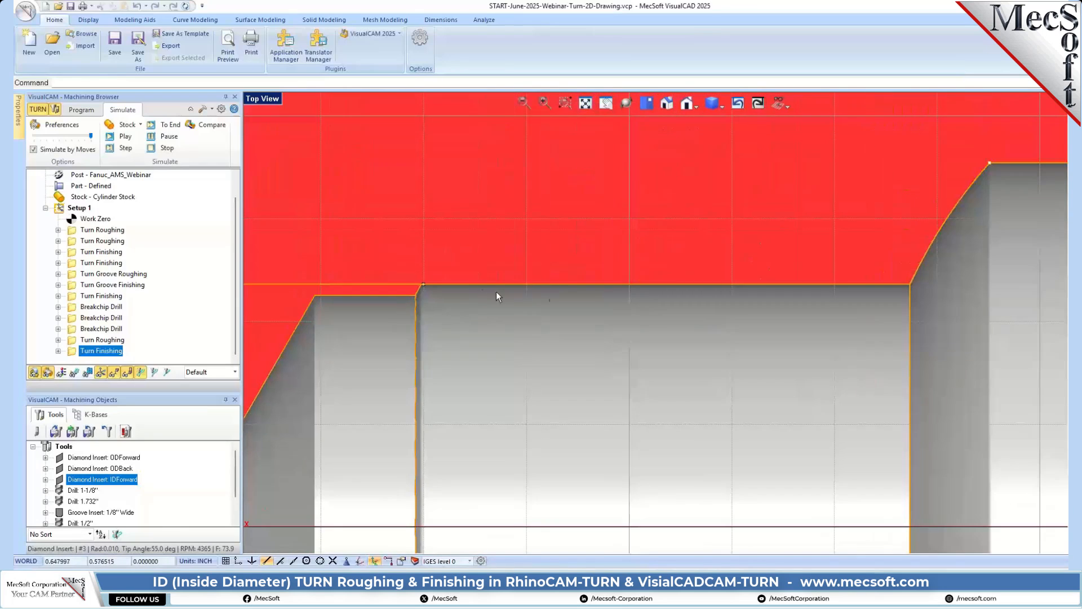
scroll(407, 293, down, 5)
scroll(782, 255, up, 5)
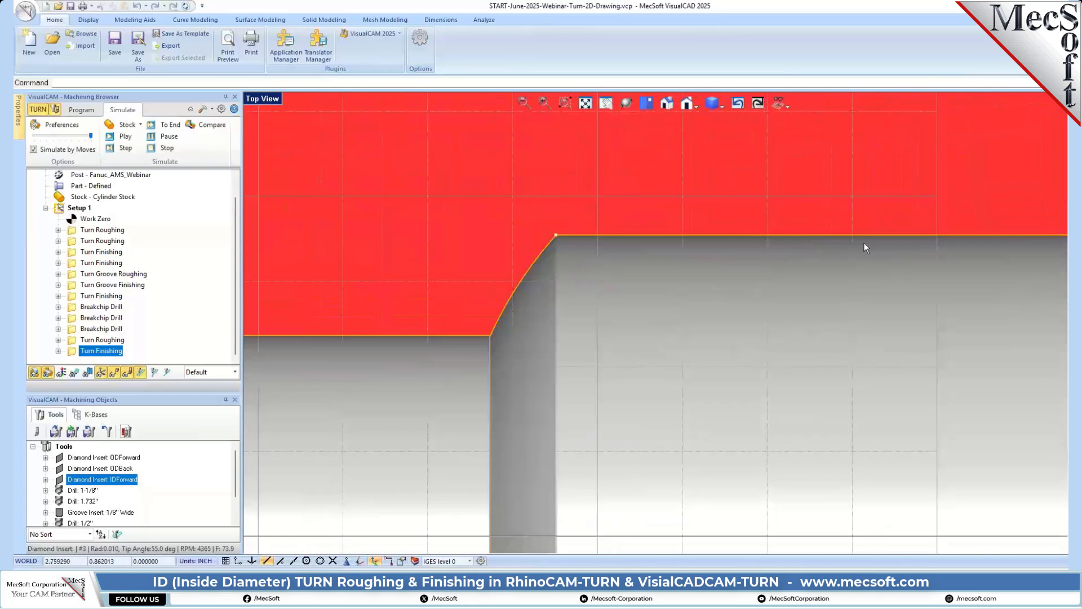
scroll(783, 254, down, 5)
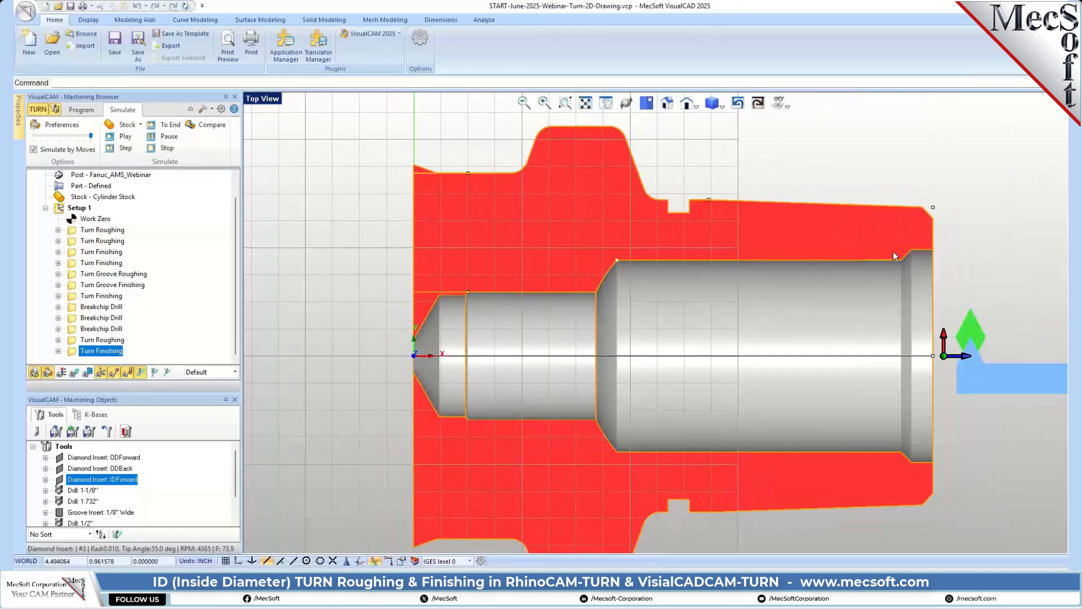
scroll(948, 243, up, 5)
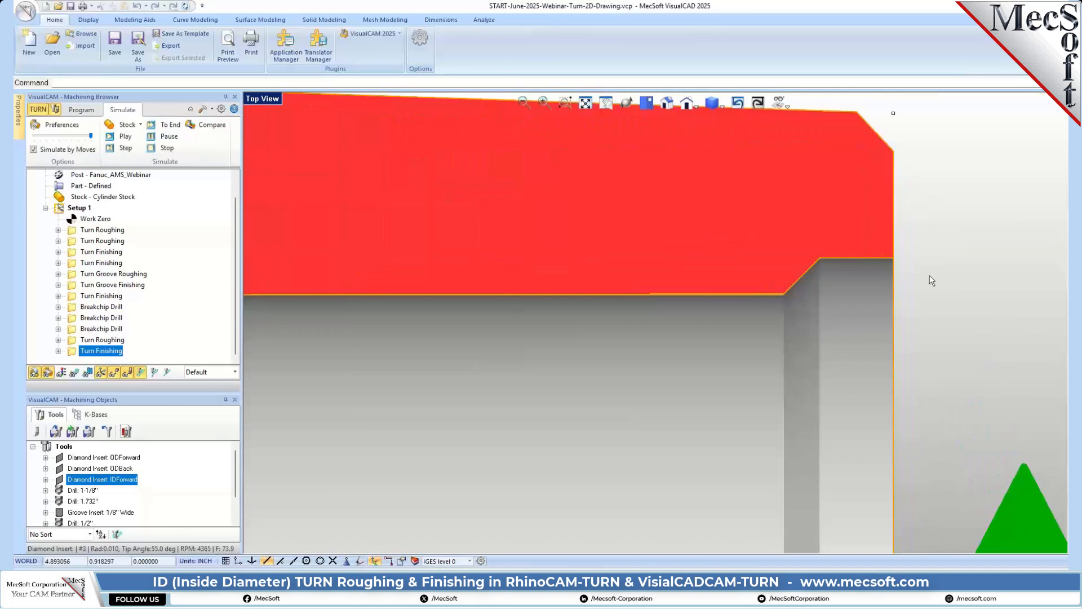
scroll(880, 278, down, 4)
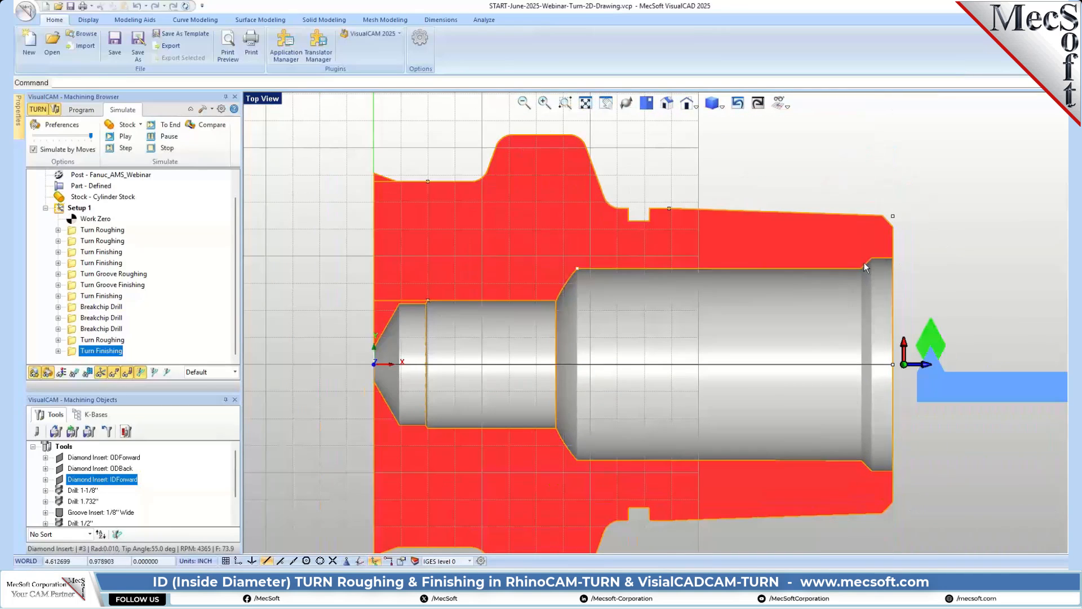